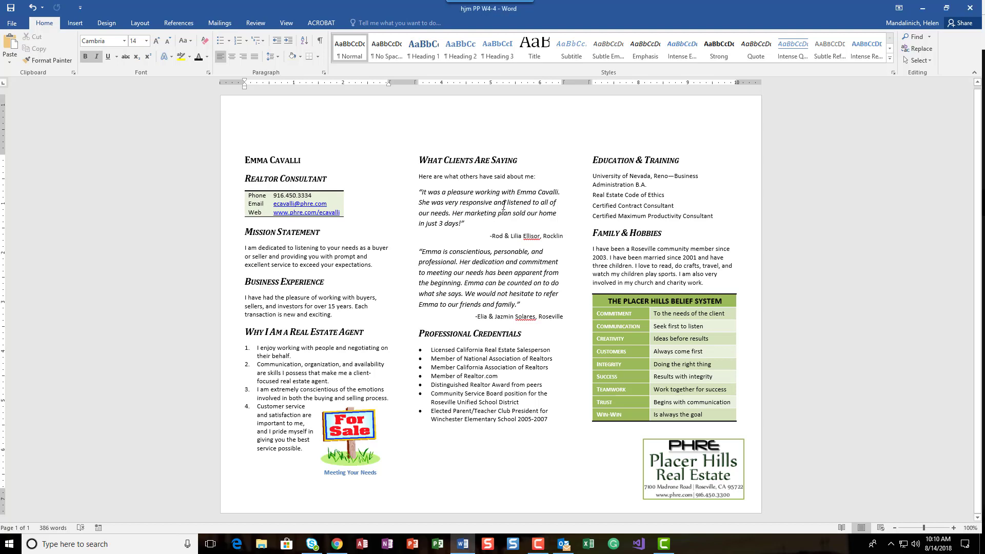
# - Set the spacing after the first client testimonial paragraph to 12 pt
pyautogui.click(466, 205)
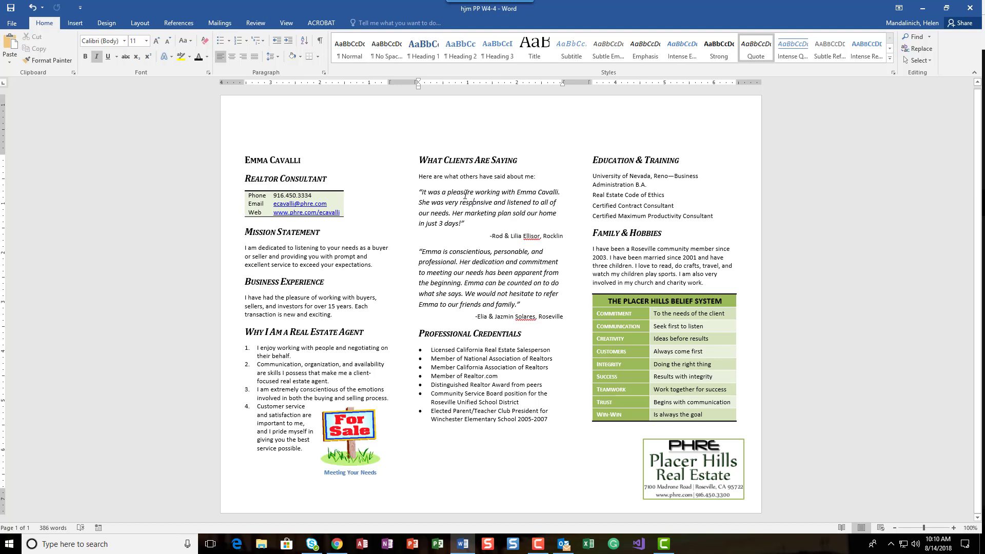
pyautogui.click(140, 23)
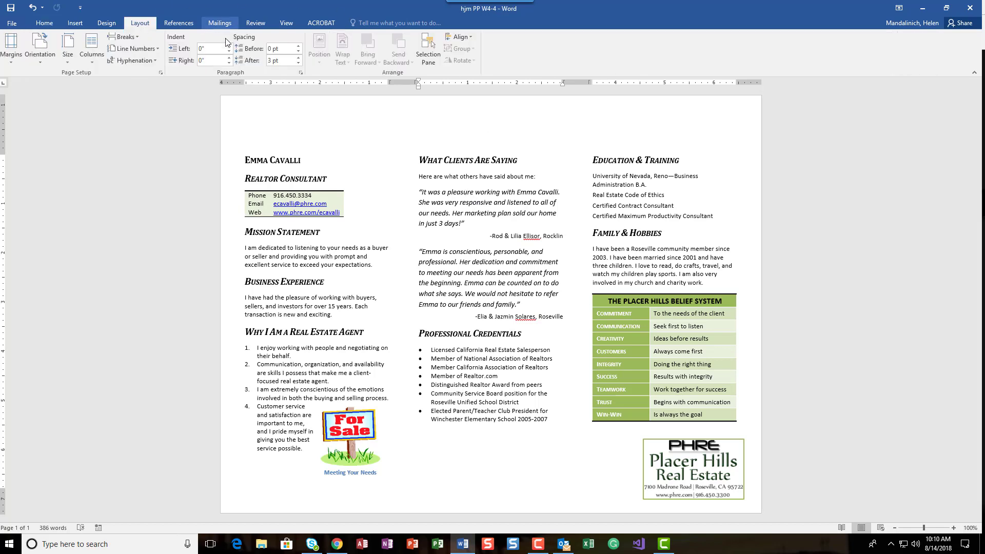
pyautogui.click(298, 57)
pyautogui.click(298, 57)
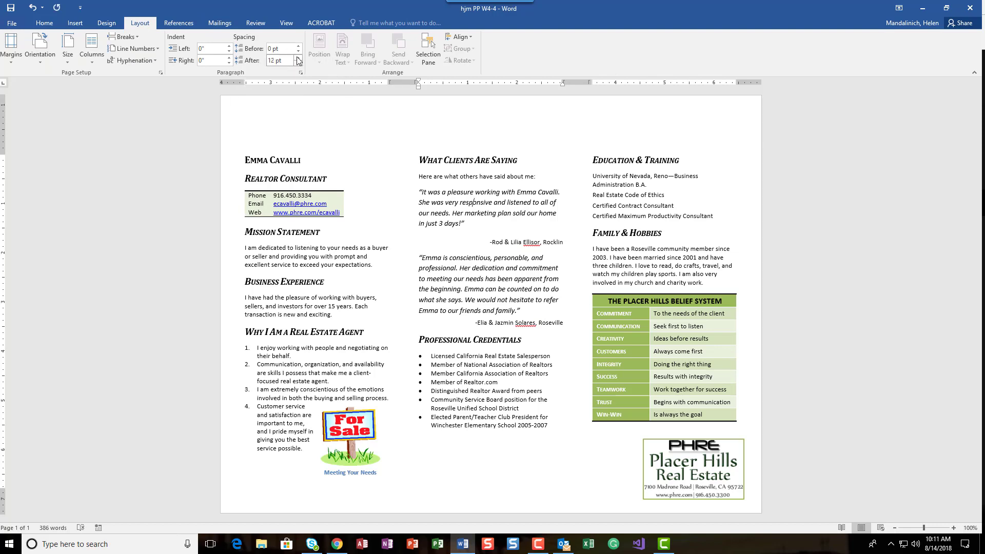
# - Set the spacing after the second client testimonial paragraph to 12 pt
pyautogui.click(440, 253)
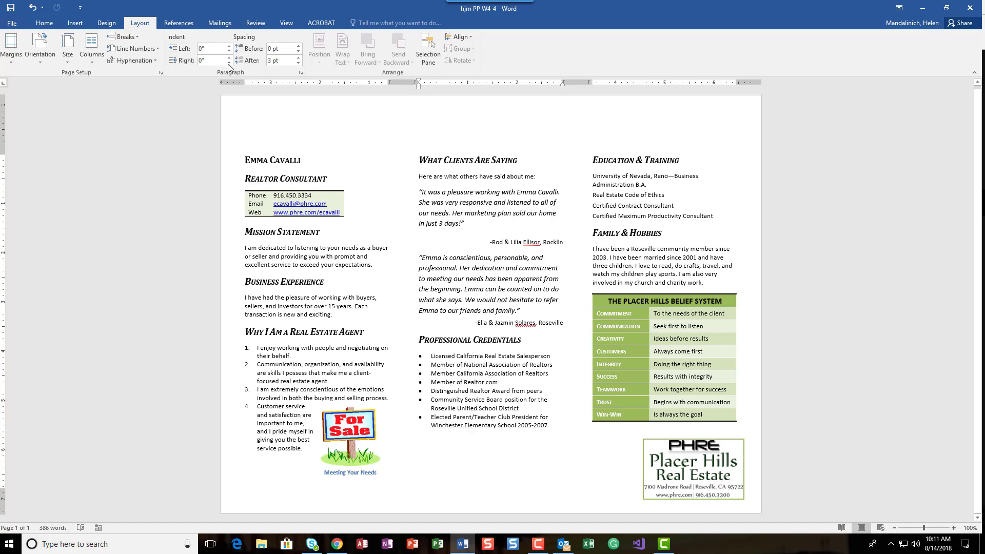
pyautogui.click(298, 58)
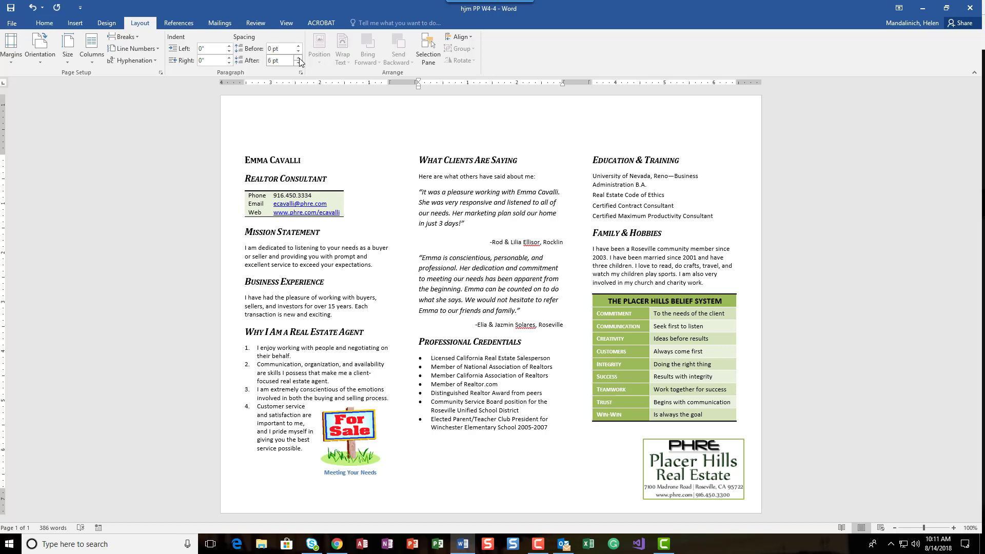
pyautogui.click(298, 58)
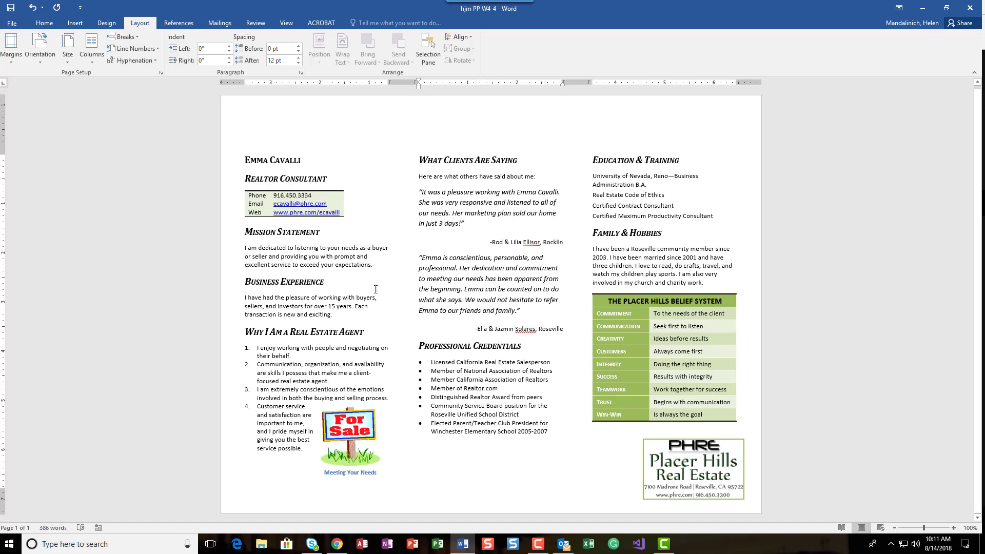
pyautogui.click(527, 261)
pyautogui.write(',')
# - Draw a rectangular callout shape about 0.94" by 3.02" over the first client testimonial quote
pyautogui.click(75, 22)
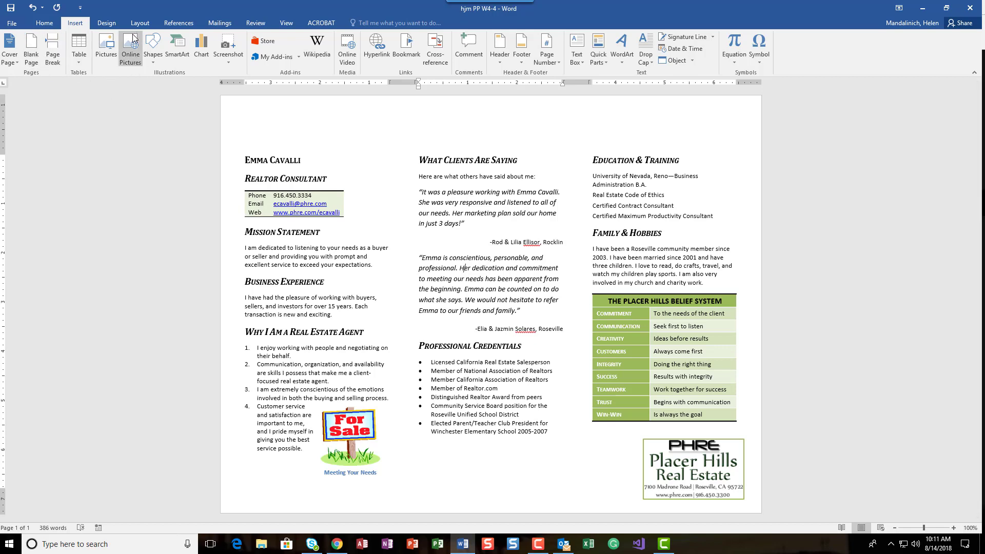
pyautogui.click(153, 64)
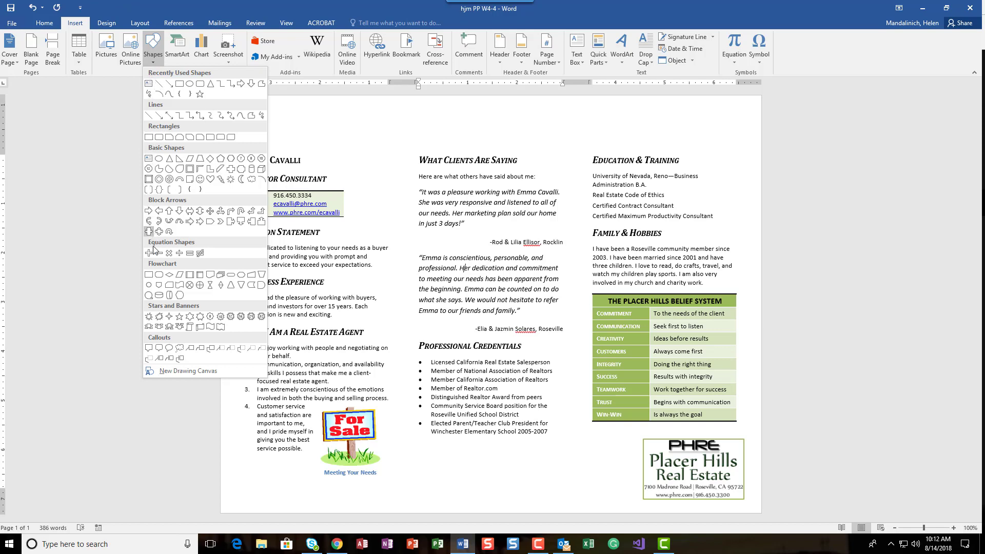
pyautogui.click(157, 348)
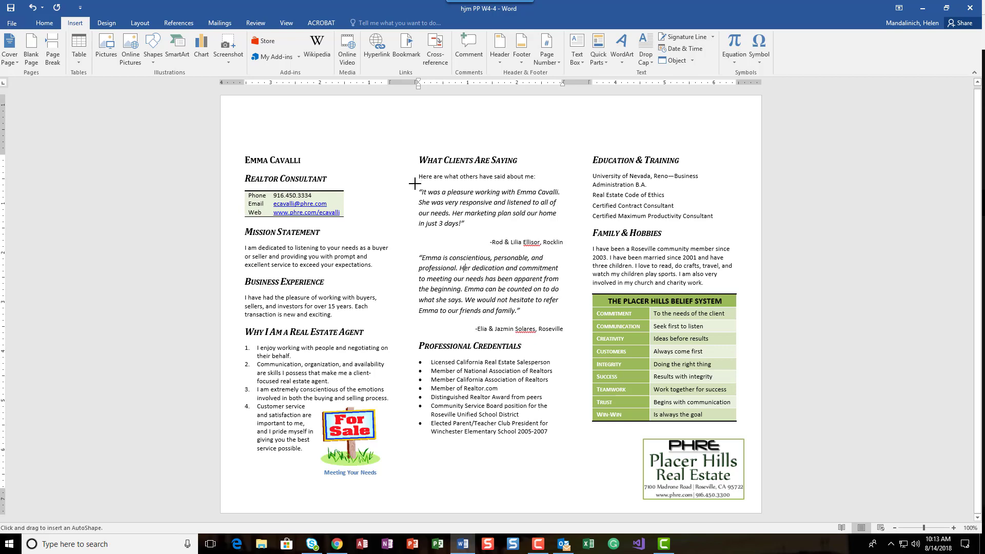
pyautogui.moveTo(414, 183)
pyautogui.mouseDown()
pyautogui.moveTo(476, 213)
pyautogui.moveTo(570, 226)
pyautogui.moveTo(562, 231)
pyautogui.mouseUp()
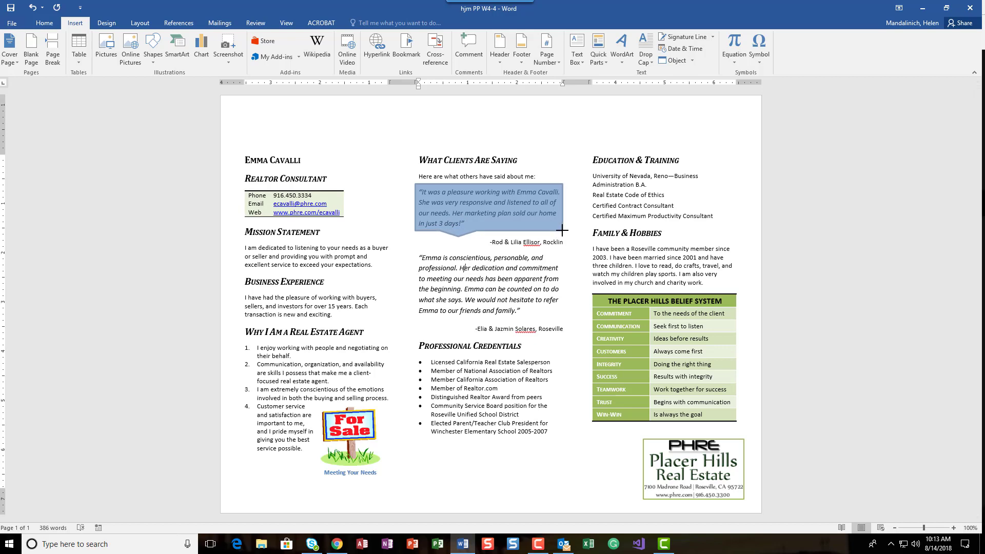
pyautogui.moveTo(562, 231); pyautogui.dragTo(563, 230)
pyautogui.moveTo(563, 230); pyautogui.dragTo(563, 230)
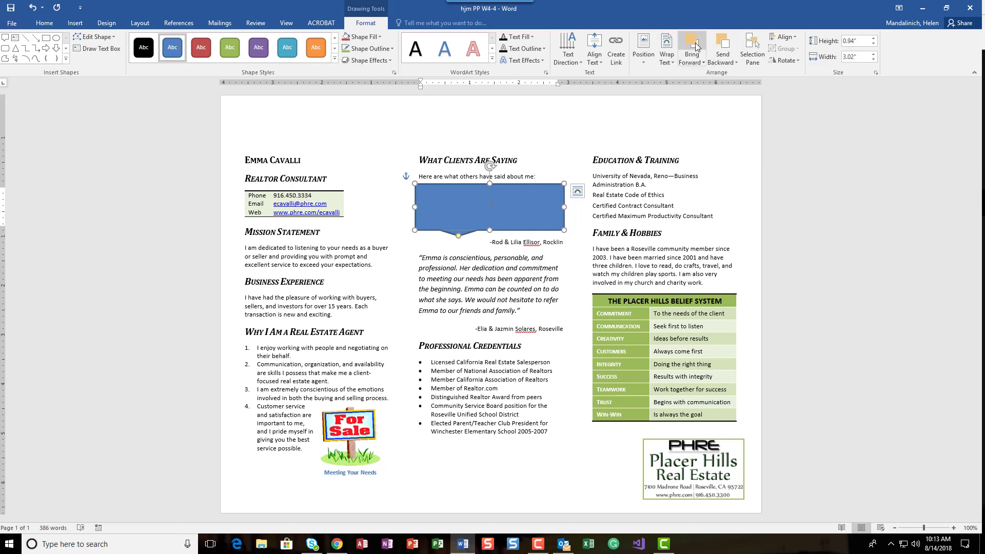
# - Send the callout behind the text
pyautogui.click(729, 45)
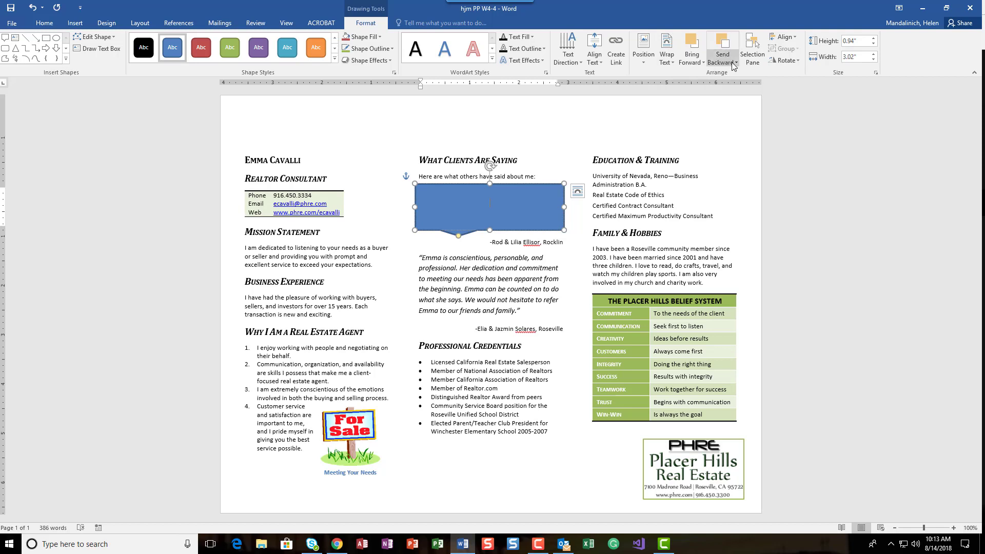
pyautogui.click(732, 62)
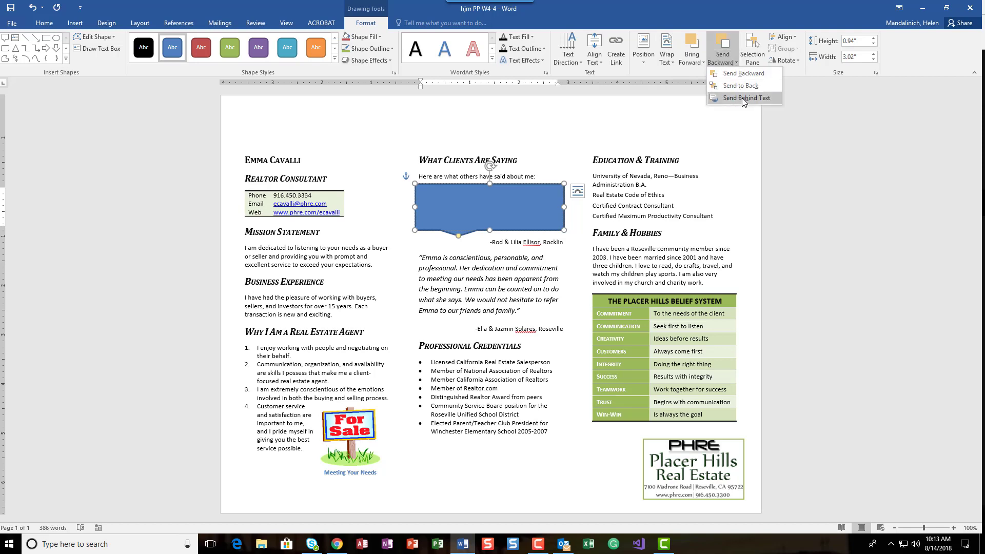
pyautogui.click(732, 63)
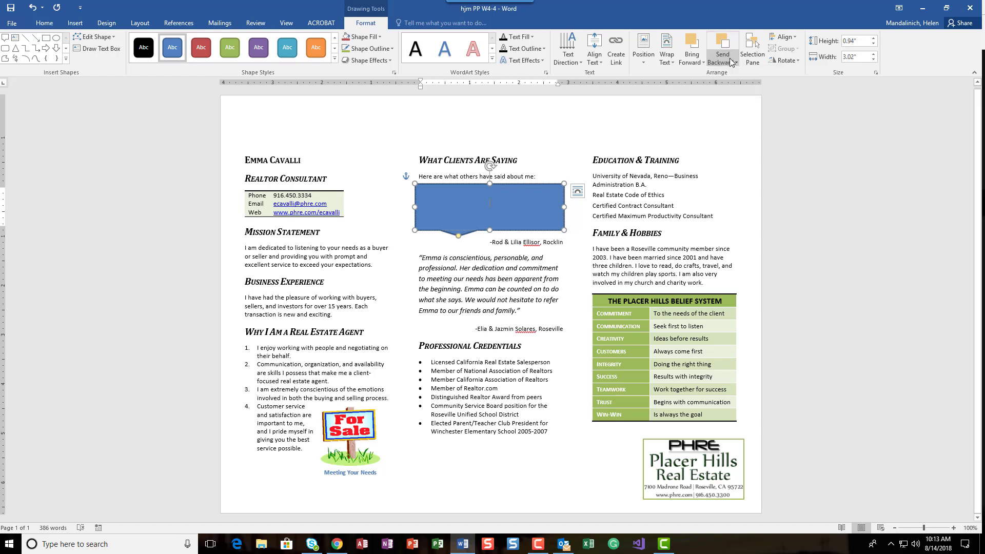
pyautogui.click(734, 63)
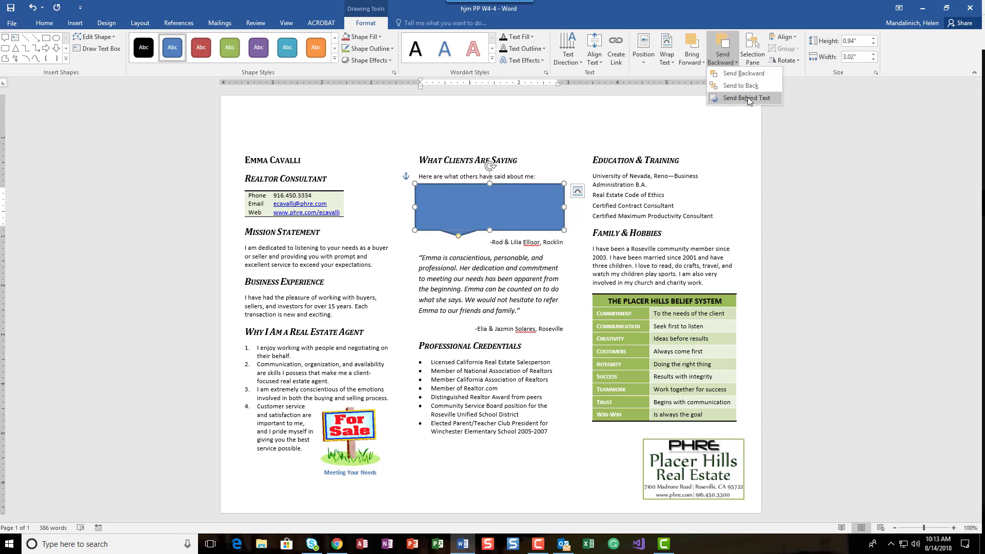
pyautogui.click(746, 97)
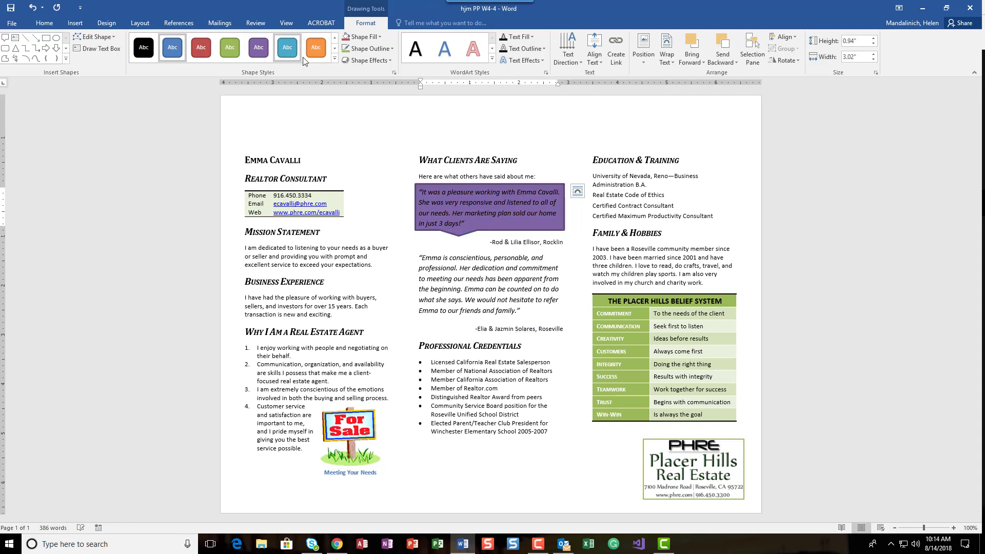
# - Fill the callout with Olive Green, Accent 3, Lighter 80%
pyautogui.click(334, 59)
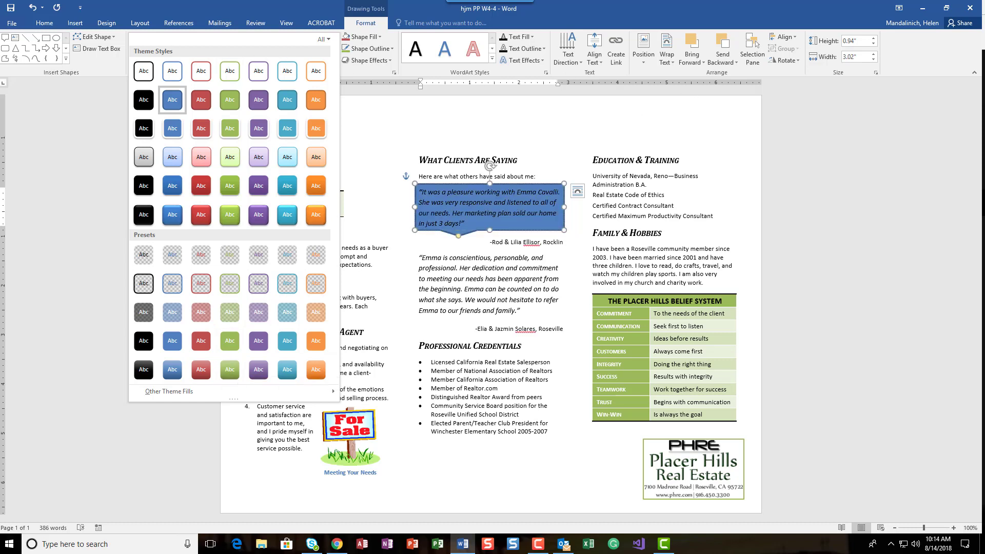
pyautogui.press('Escape')
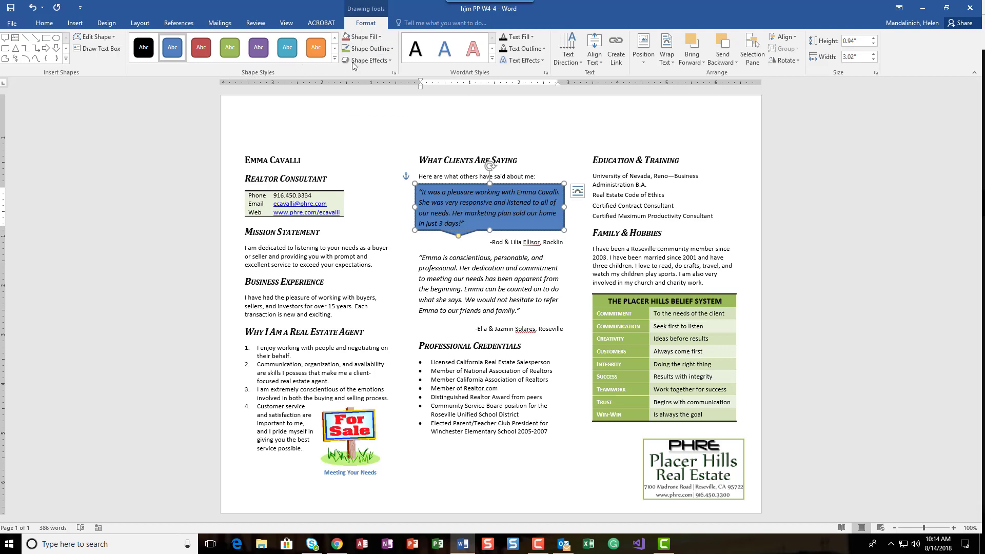
pyautogui.click(381, 37)
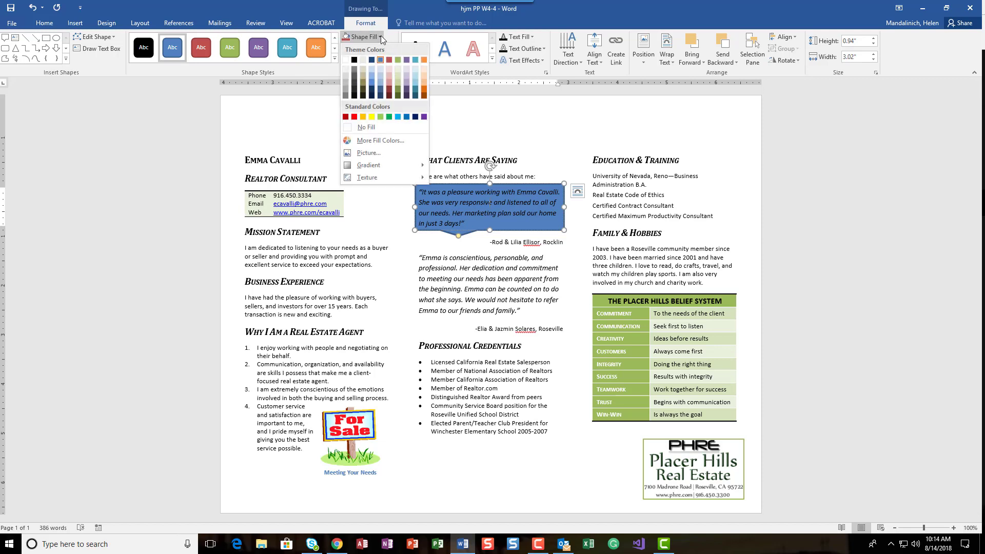
pyautogui.click(398, 69)
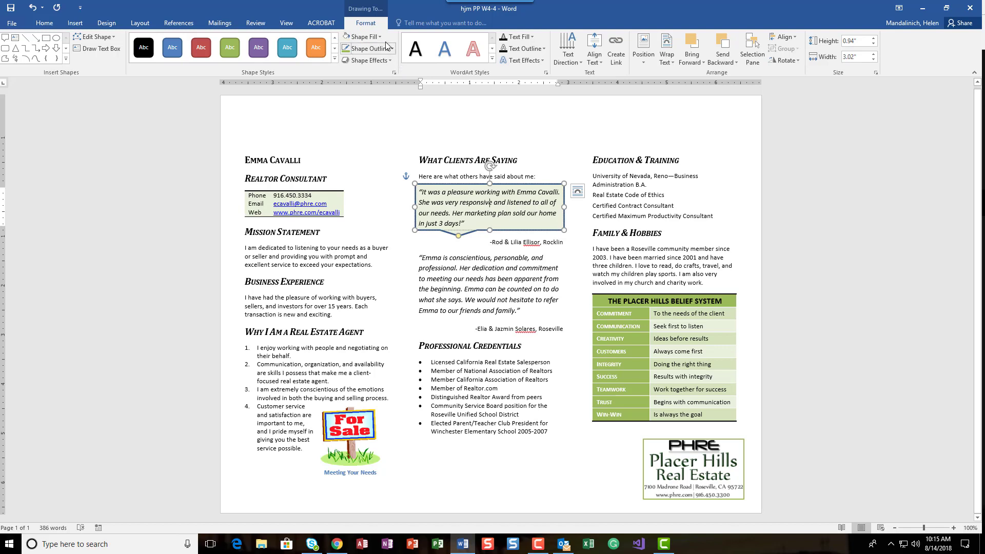
# - Set the callout outline to Olive Green, Accent 3 and reapply the Olive Green, Accent 3, Lighter 80% fill
pyautogui.click(393, 49)
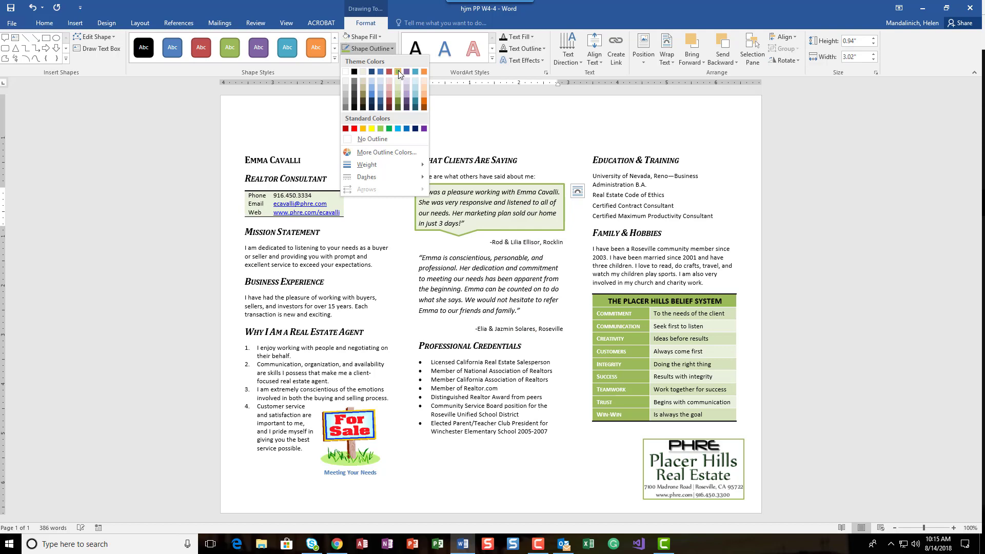
pyautogui.click(397, 70)
pyautogui.click(380, 39)
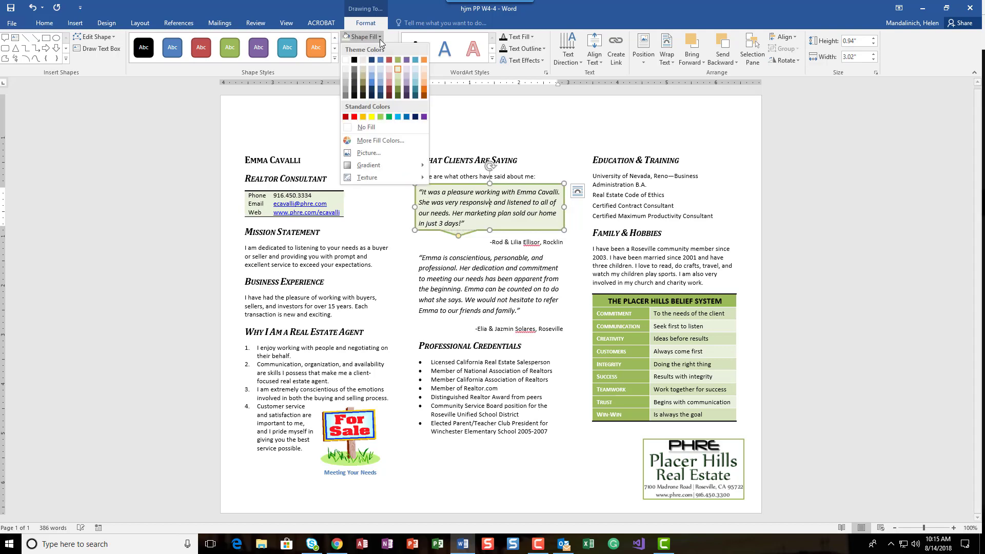
pyautogui.click(398, 68)
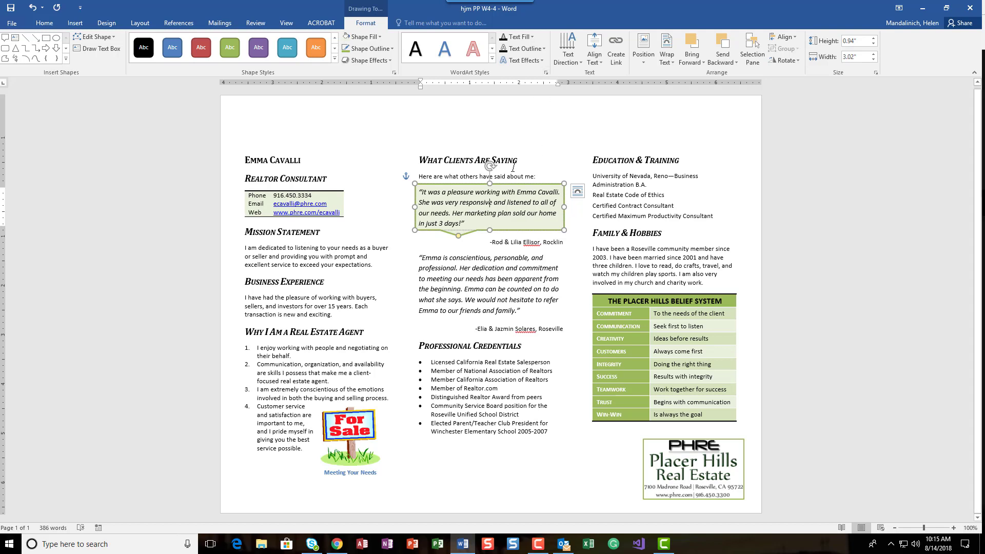
# - Apply the first outer shadow effect to the callout
pyautogui.click(390, 61)
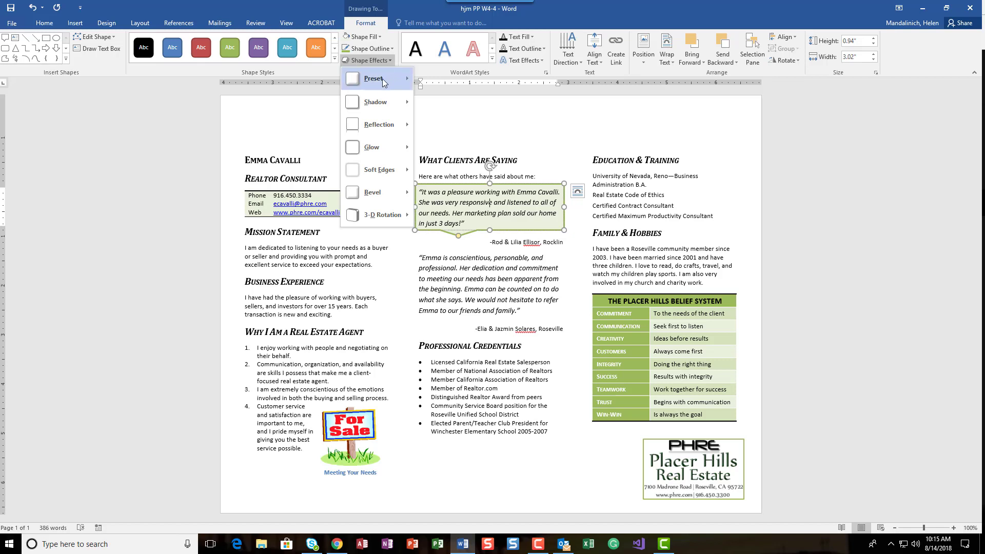
pyautogui.moveTo(382, 101)
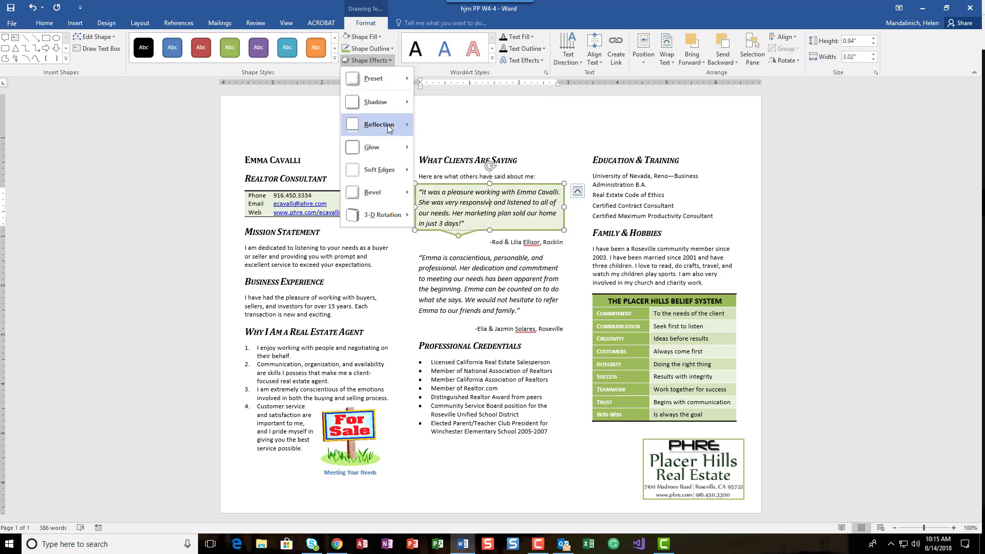
pyautogui.moveTo(389, 129)
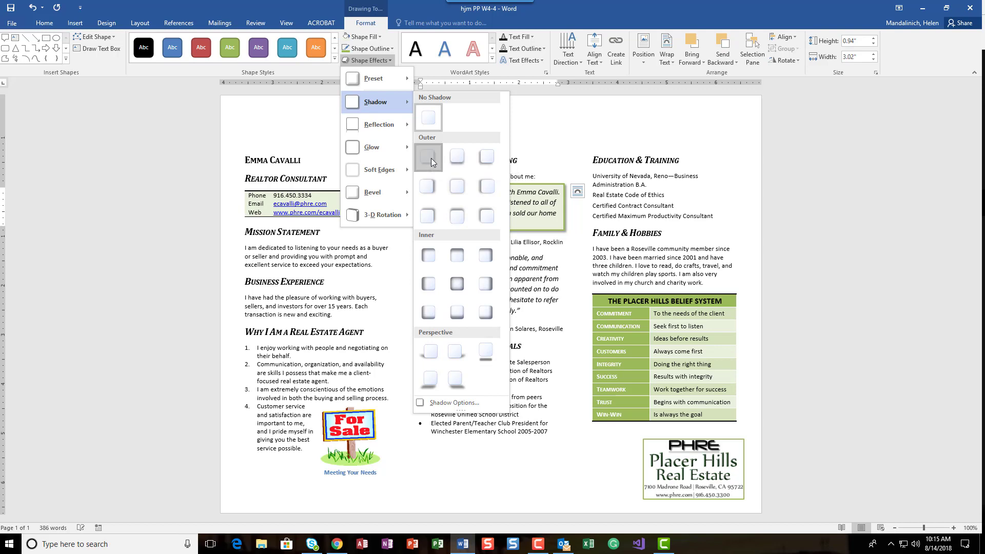
pyautogui.click(431, 158)
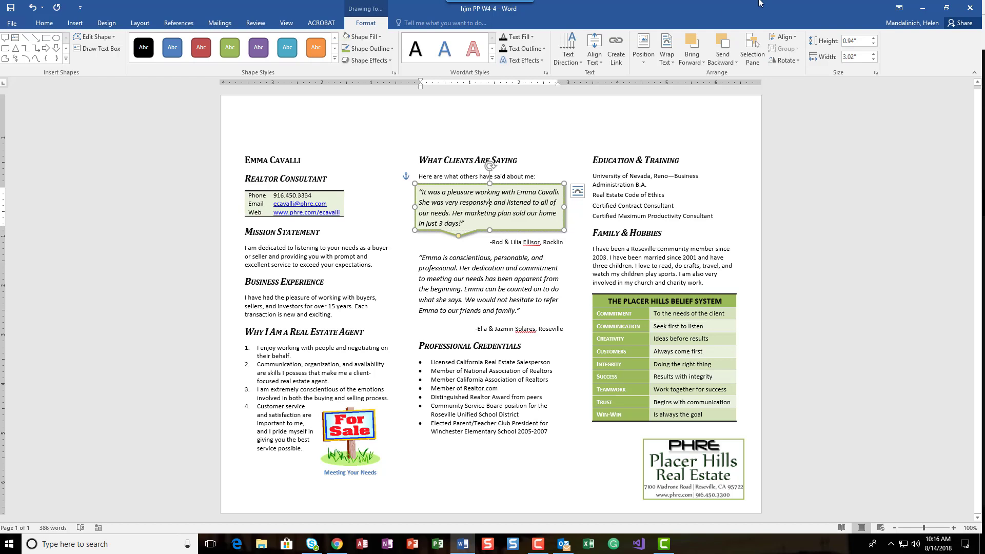
# - Resize the callout to a height of 0.9" and a width of 3"
pyautogui.click(856, 41)
pyautogui.write('.9')
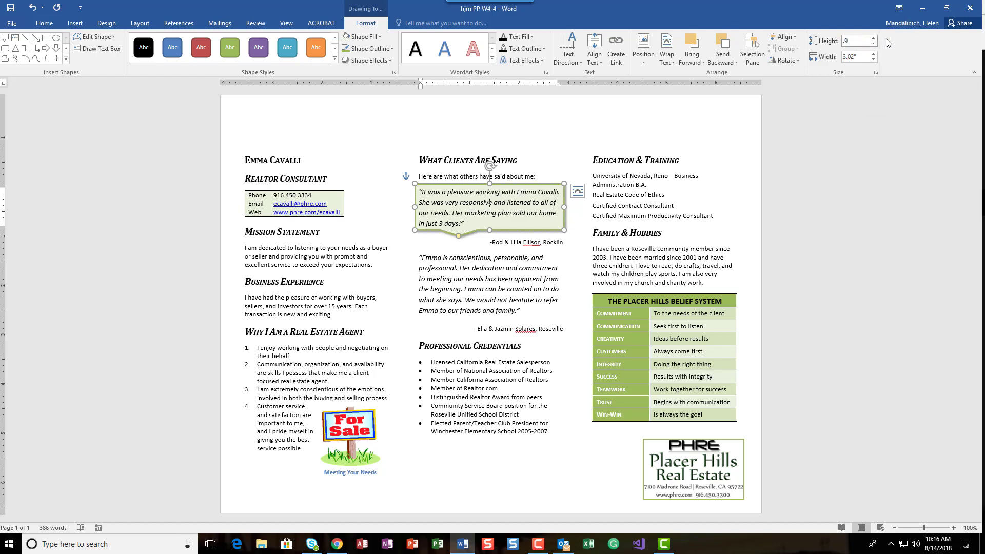
pyautogui.press('Return')
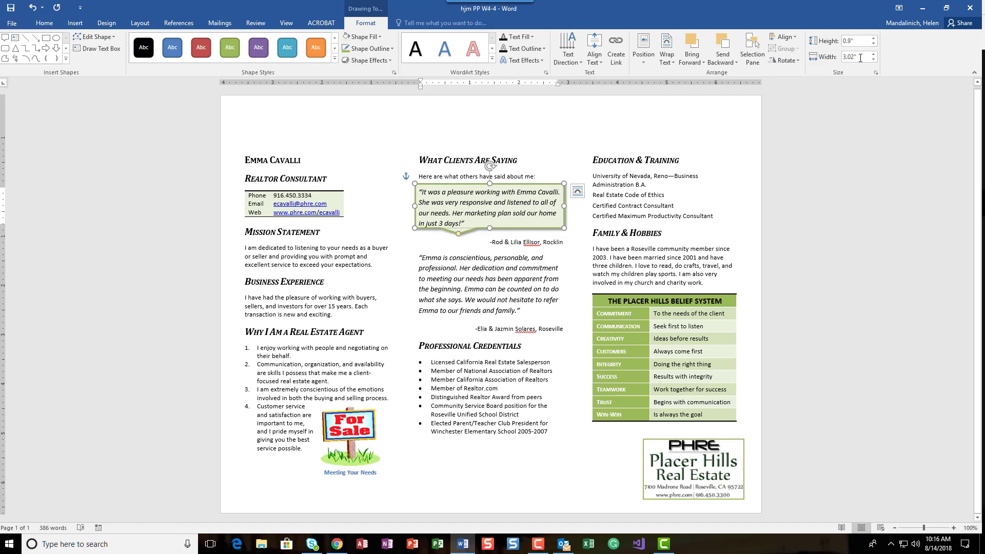
pyautogui.tripleClick(847, 57)
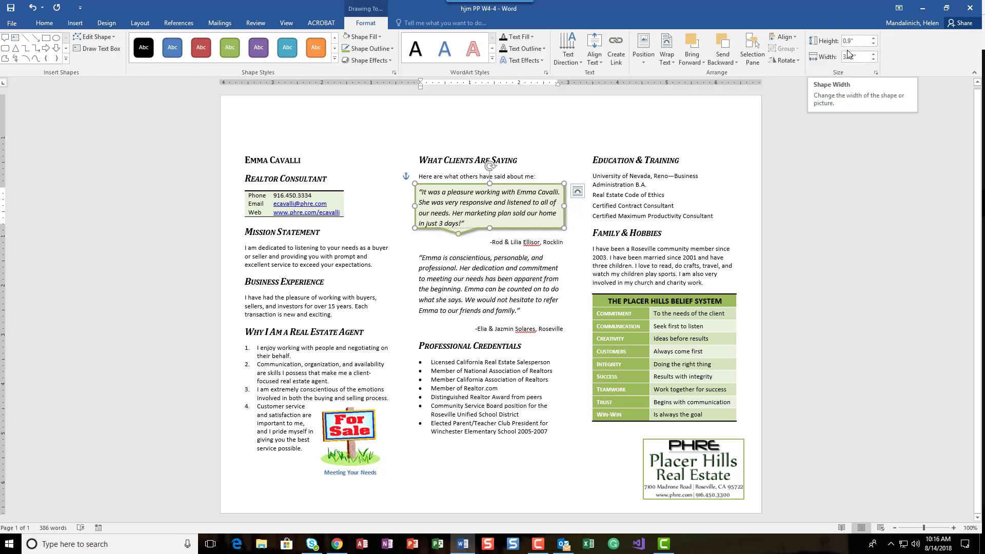
pyautogui.write('3')
pyautogui.press('Return')
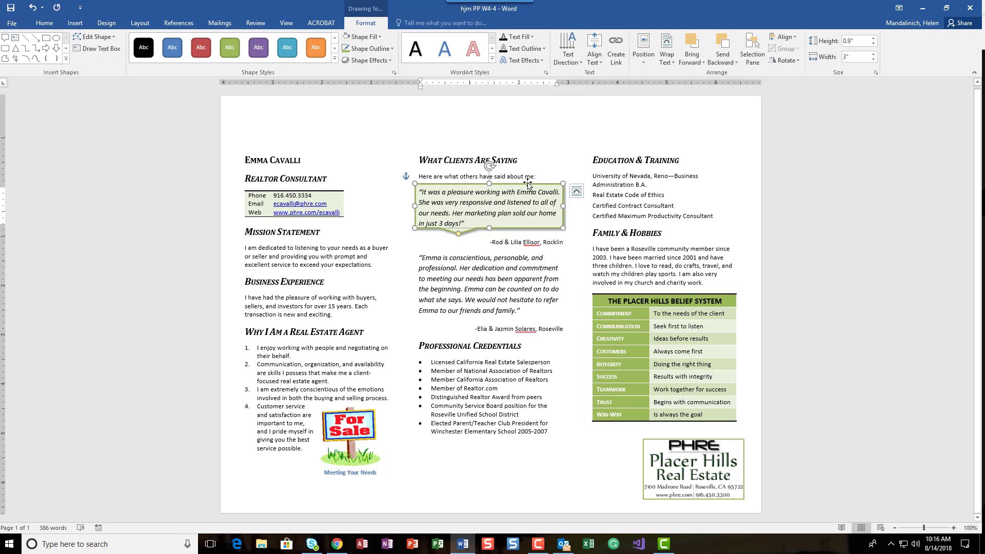
# - Nudge the callout in small increments to center it over the first testimonial quote
pyautogui.press('Left')
pyautogui.press('Right')
pyautogui.press('Down')
pyautogui.press('Down')
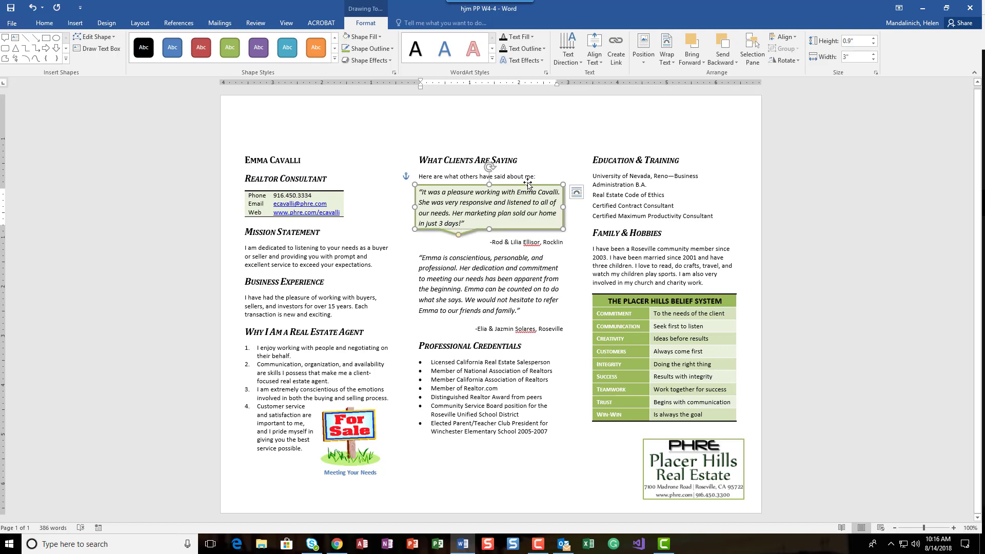
pyautogui.press('Down')
pyautogui.press('Down')
pyautogui.press('Up')
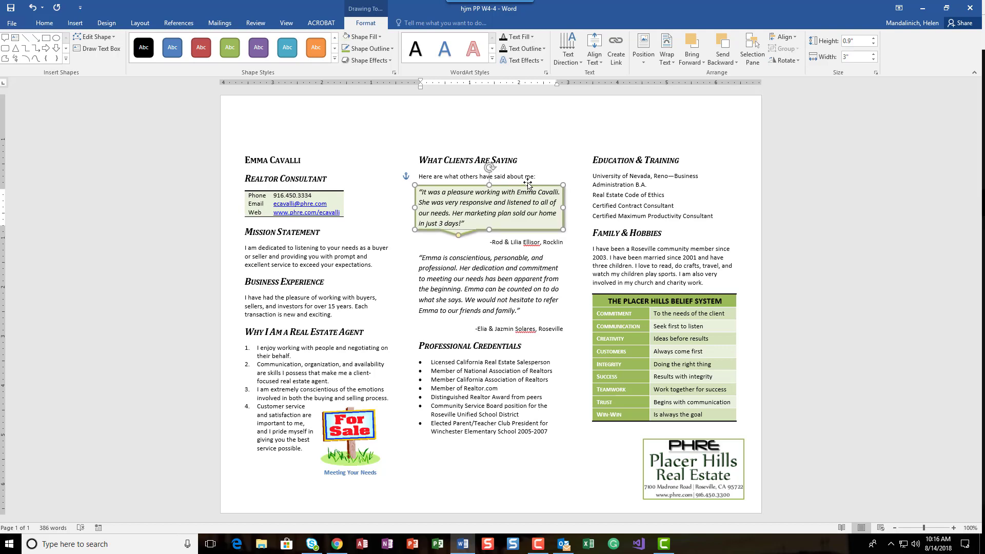
pyautogui.press('Right')
pyautogui.press('Right')
pyautogui.press('Down')
pyautogui.press('Down')
pyautogui.press('Down')
pyautogui.press('Down')
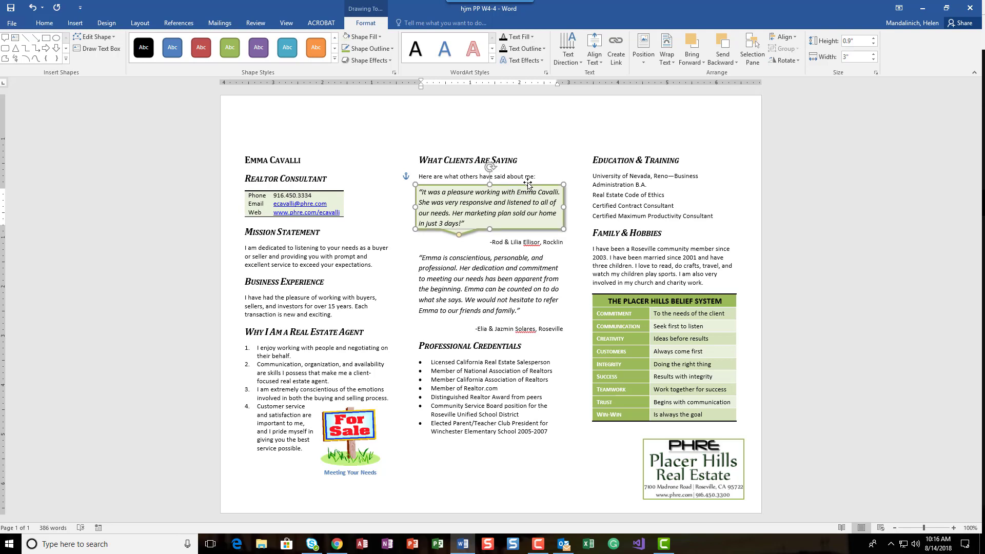
pyautogui.press('Up')
pyautogui.press('Up')
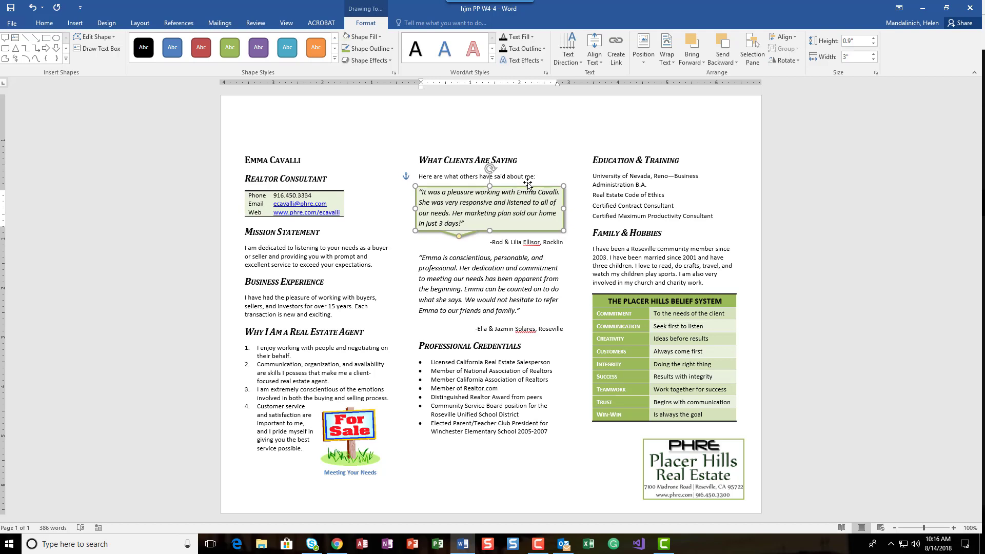
pyautogui.press('Right')
pyautogui.press('Right')
pyautogui.press('Left')
pyautogui.press('Left')
pyautogui.press('Up')
pyautogui.press('Down')
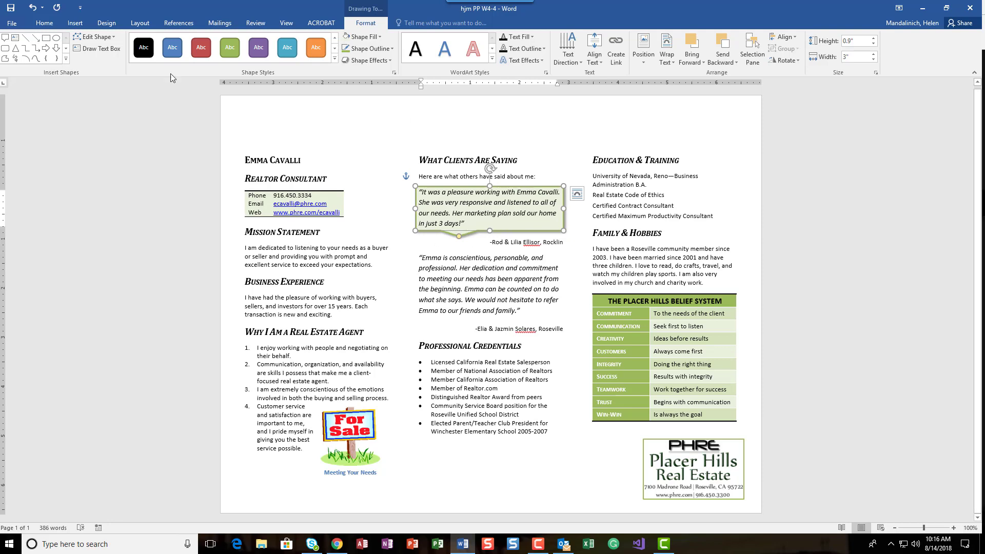
# - Paste a copy of the callout and move it down over the second testimonial quote
pyautogui.click(10, 7)
pyautogui.click(416, 252)
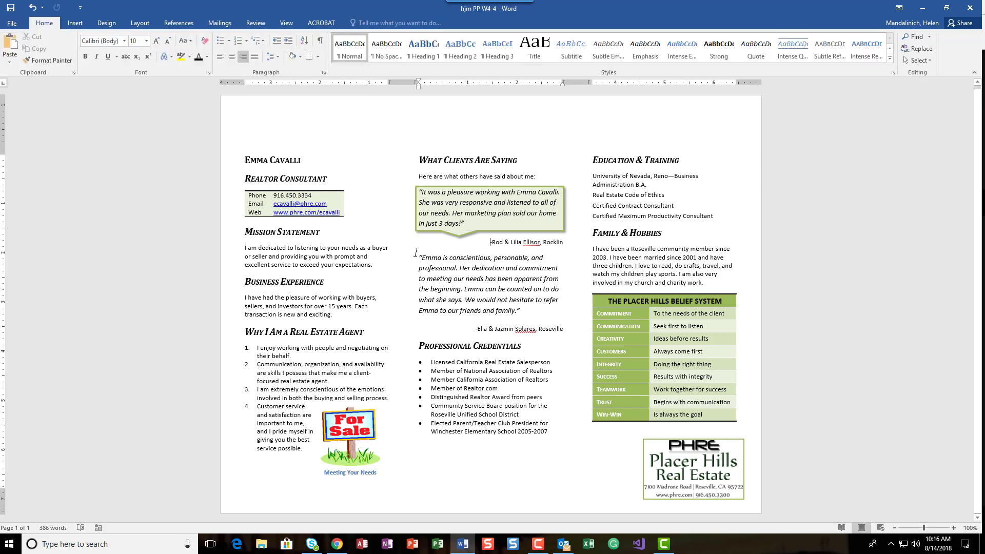
pyautogui.hotkey('ctrl', 'v')
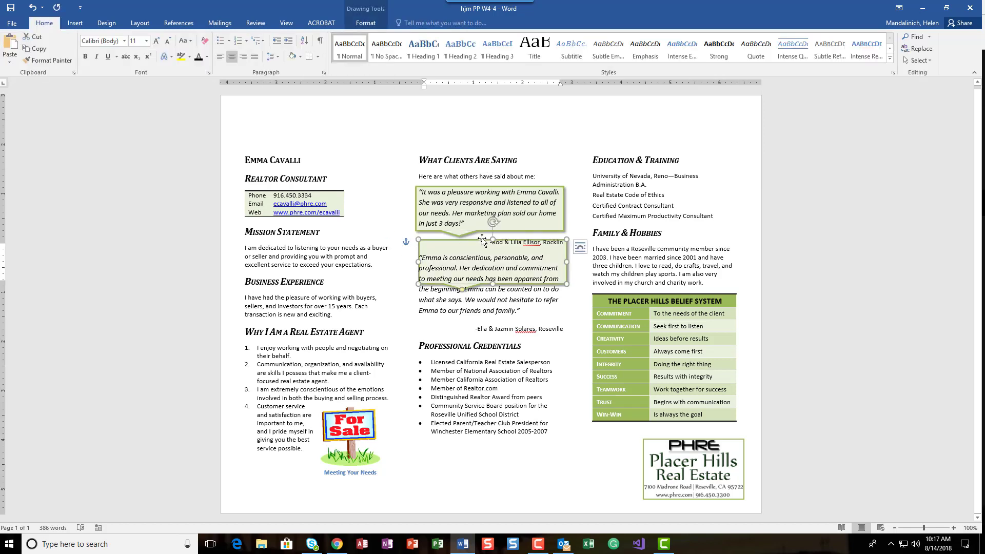
pyautogui.moveTo(475, 241); pyautogui.dragTo(473, 257)
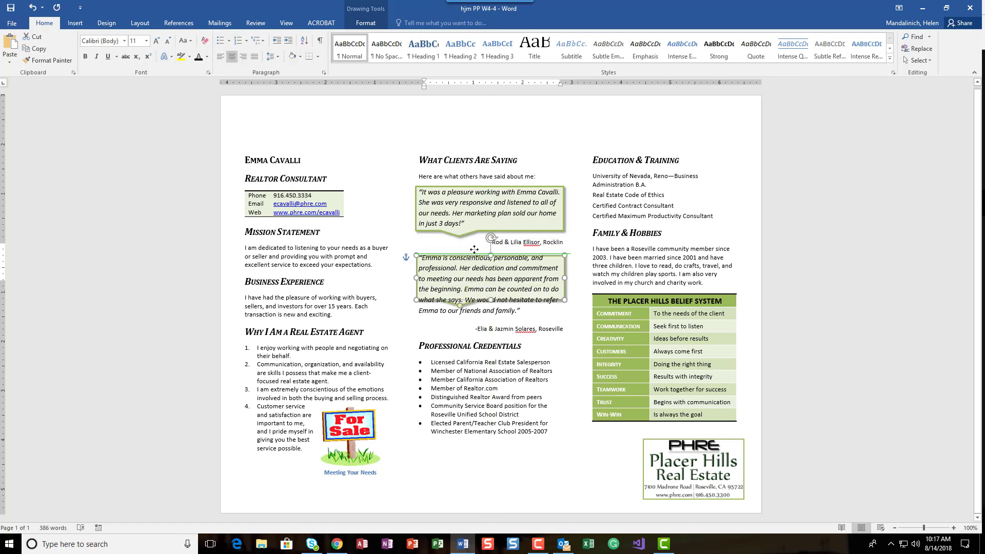
pyautogui.press('Up')
pyautogui.press('Up')
pyautogui.press('Up')
pyautogui.press('Up')
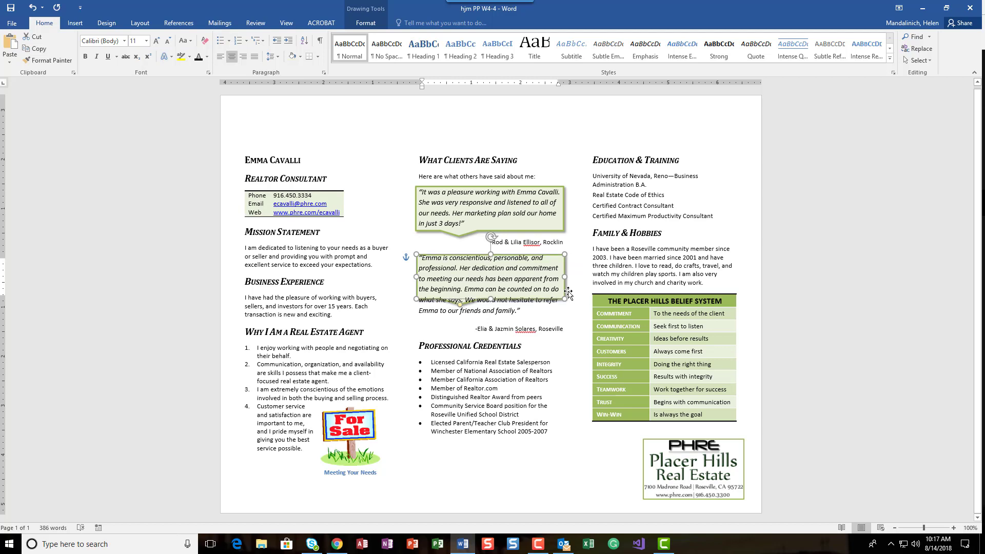
pyautogui.press('Up')
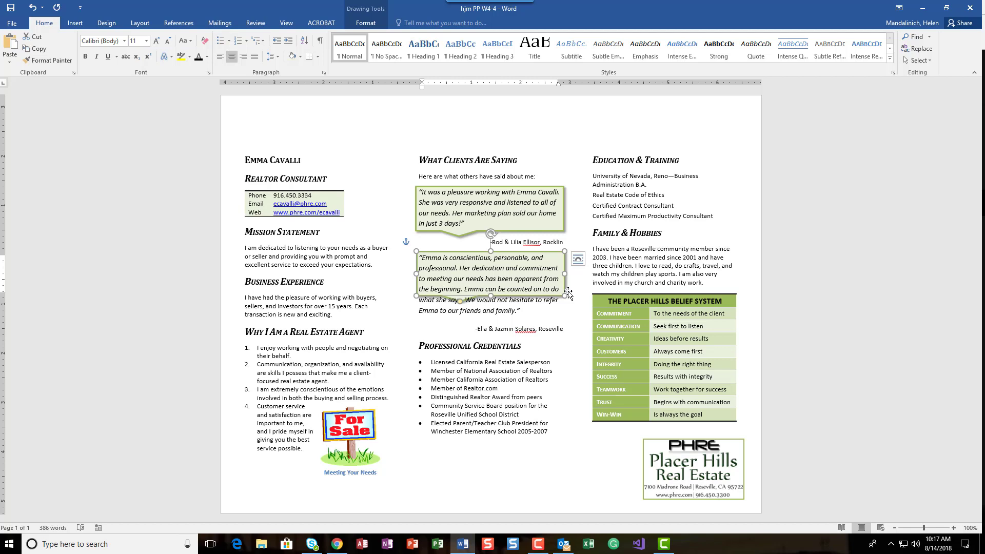
pyautogui.press('Left')
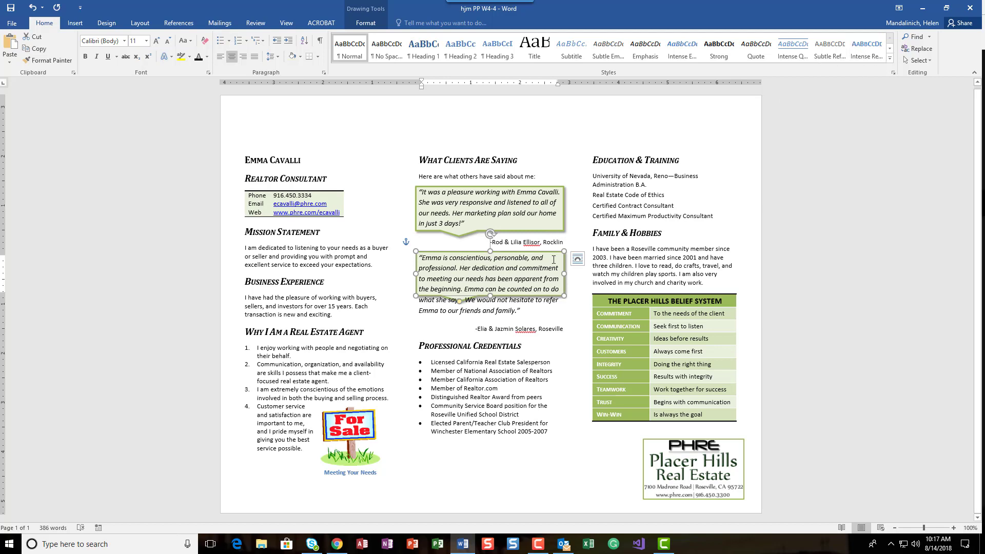
# - Set the copied callout's height to 1.4" and nudge it right to cover the second quote
pyautogui.click(366, 23)
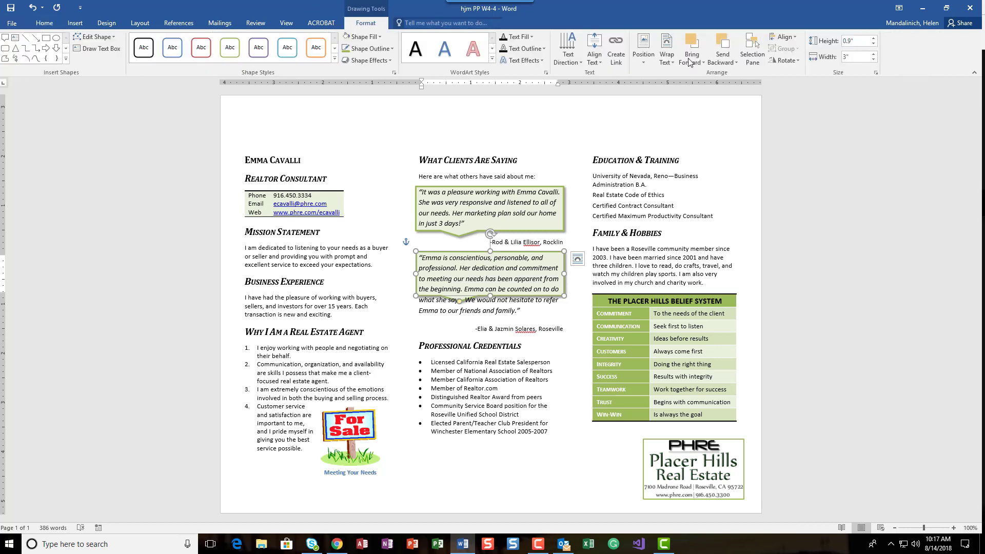
pyautogui.click(858, 41)
pyautogui.write('1.4')
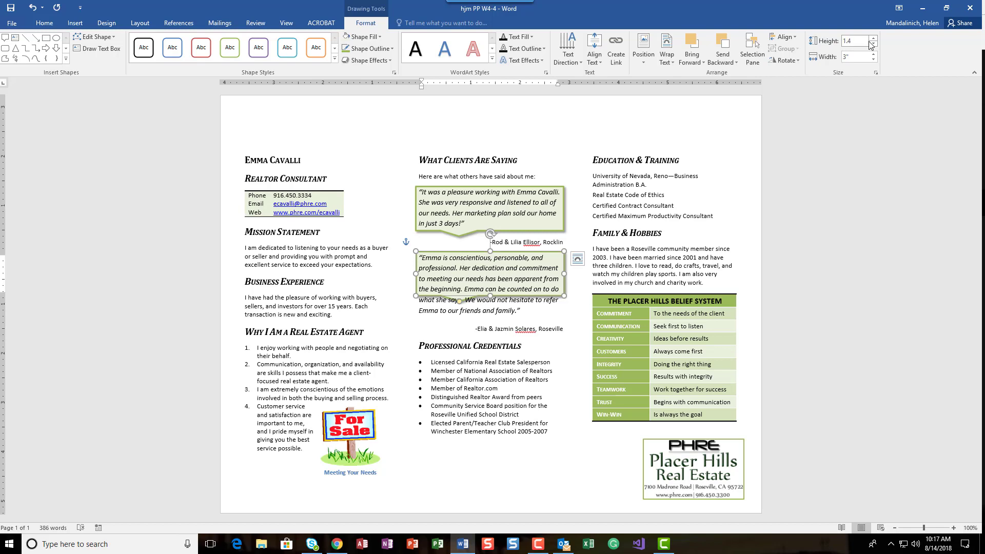
pyautogui.press('Return')
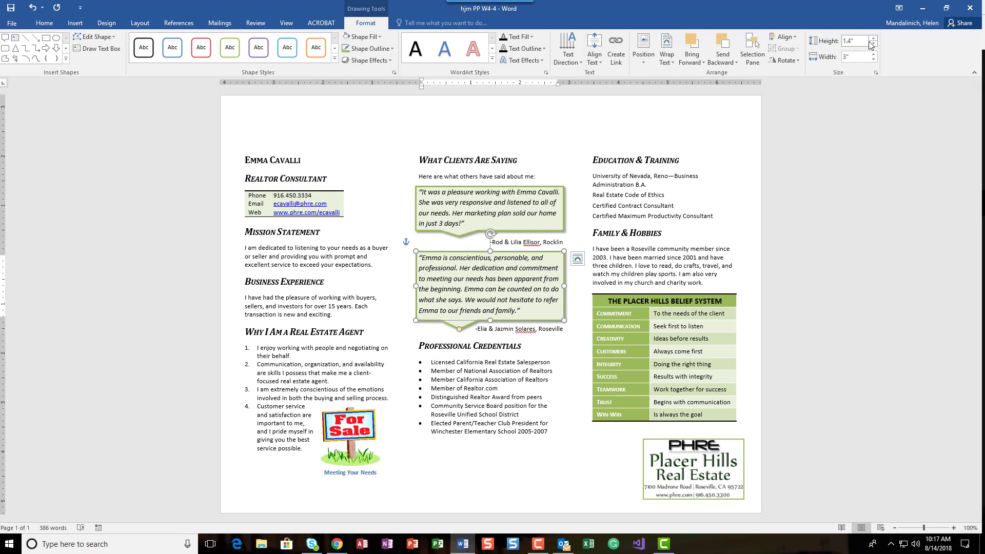
pyautogui.press('Right')
pyautogui.press('Right')
pyautogui.press('Right')
pyautogui.press('Right')
pyautogui.press('Right')
pyautogui.press('Right')
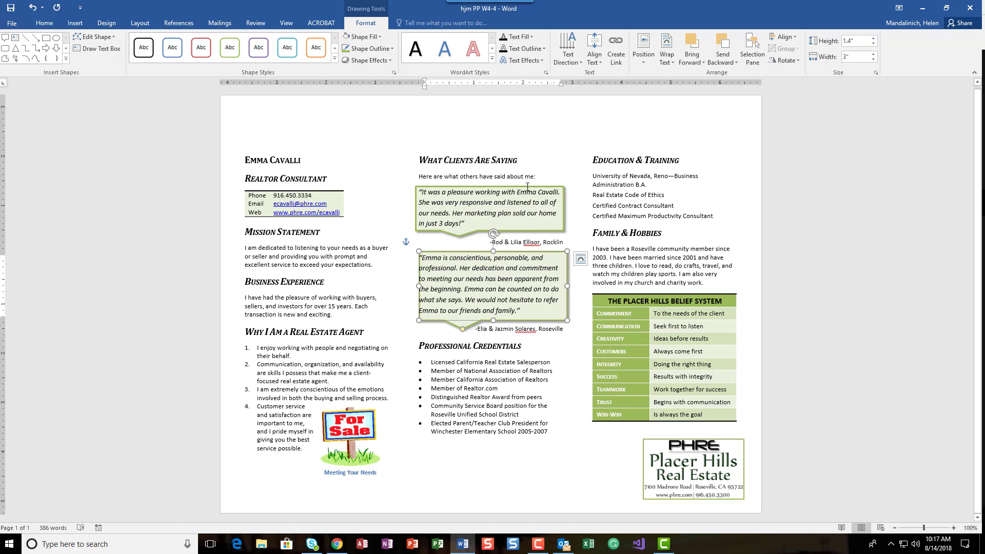
# - Select both callouts together and align them by their centers
pyautogui.click(527, 186)
pyautogui.click(527, 189)
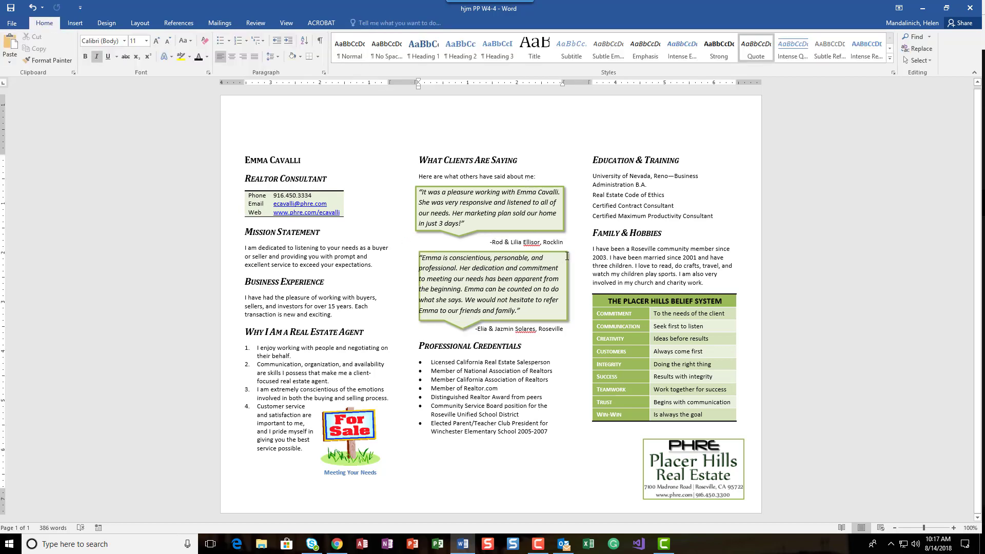
pyautogui.click(566, 256)
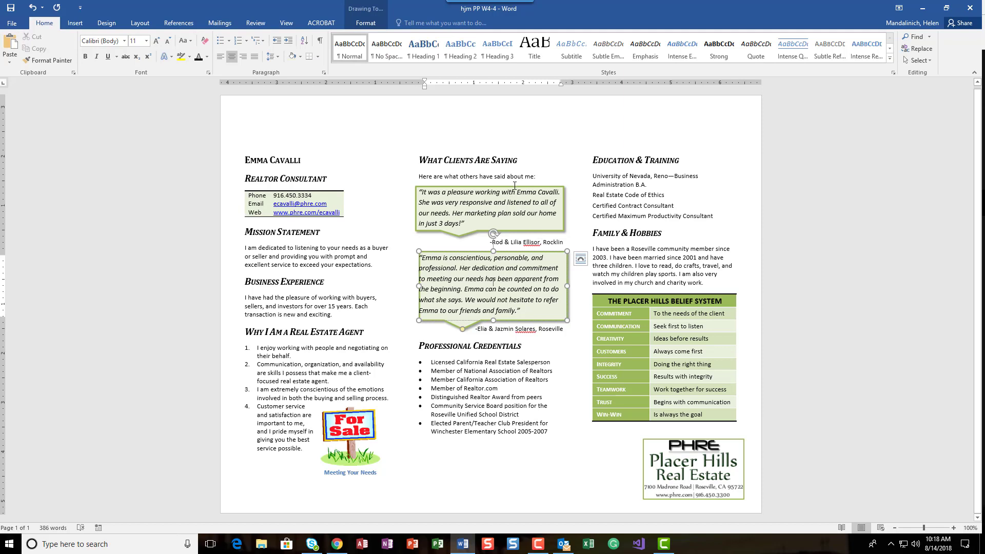
pyautogui.click(567, 293)
pyautogui.keyDown('shift'); pyautogui.click(564, 217); pyautogui.keyUp('shift')
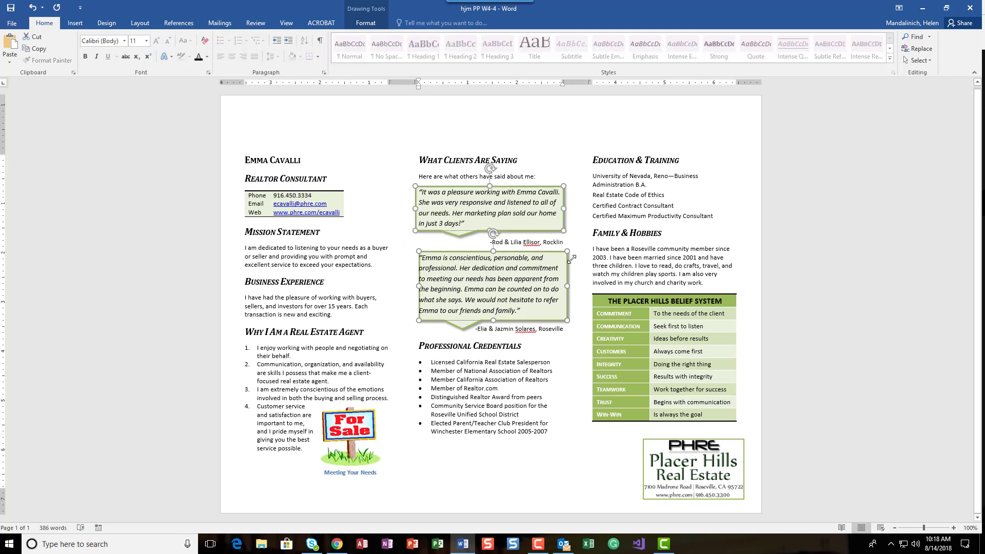
pyautogui.click(567, 297)
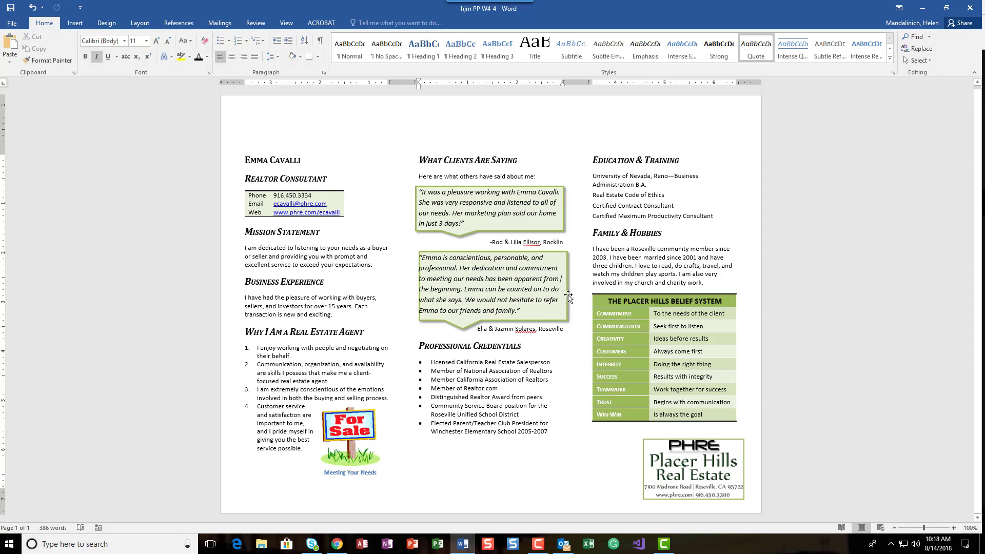
pyautogui.click(568, 296)
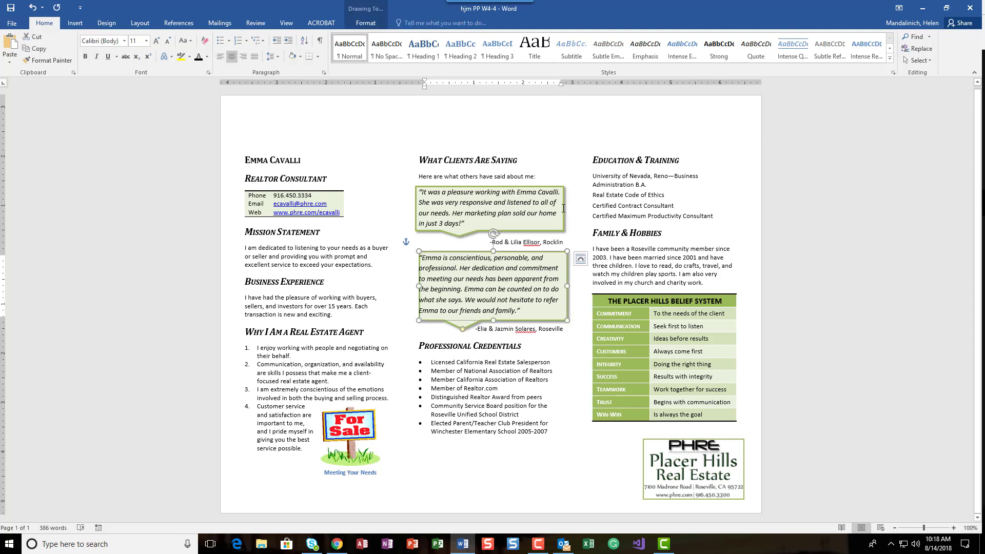
pyautogui.keyDown('shift'); pyautogui.click(563, 208); pyautogui.keyUp('shift')
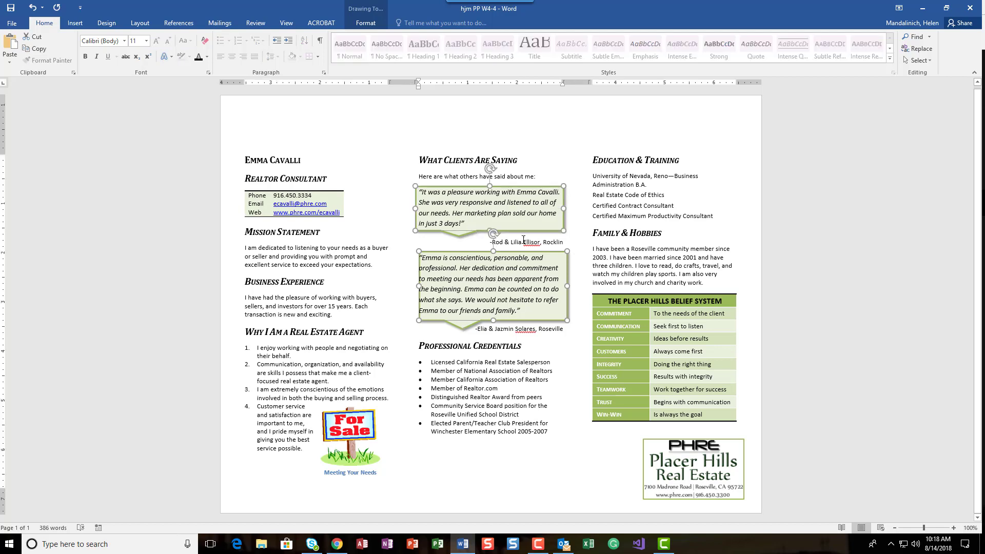
pyautogui.click(368, 24)
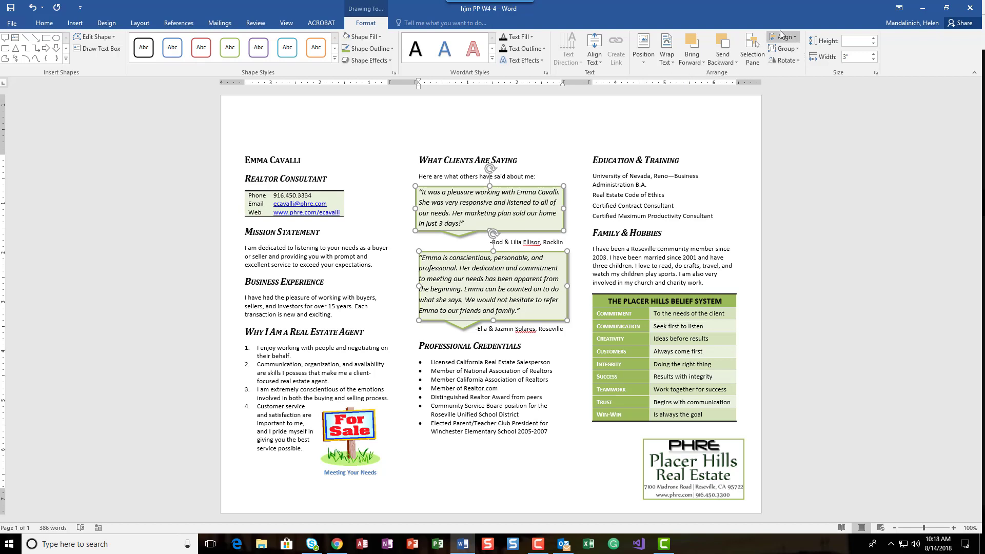
pyautogui.click(793, 38)
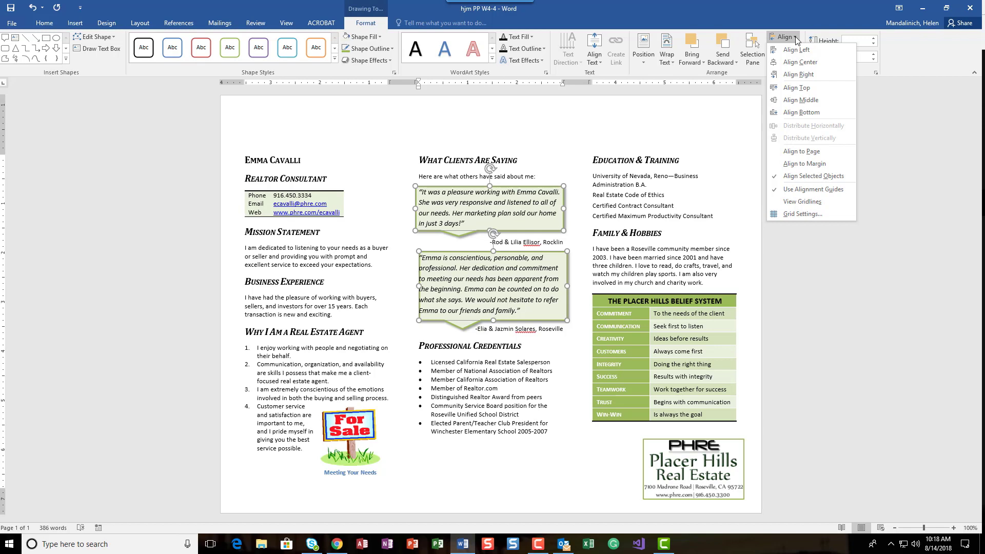
pyautogui.click(796, 62)
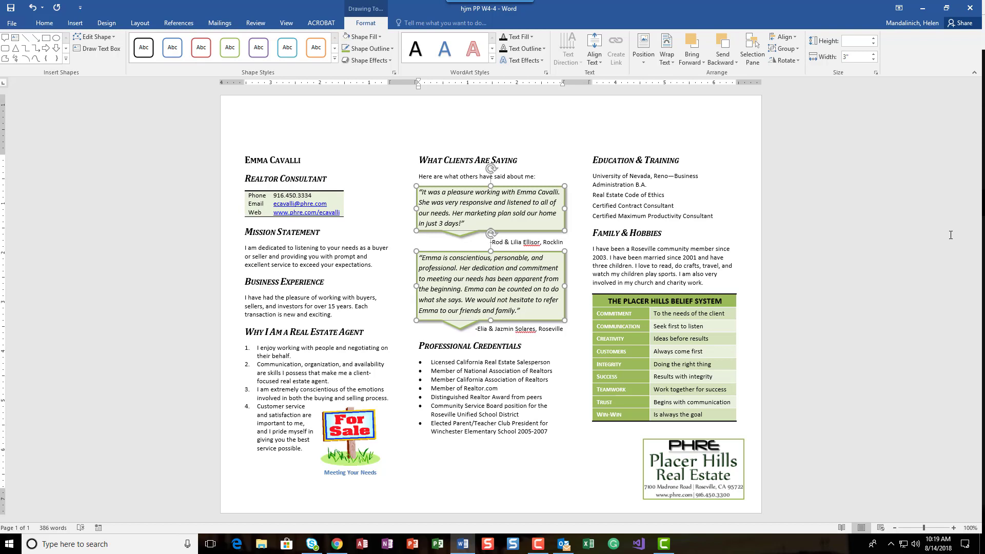
# - Reselect both callouts to inspect their alignment, then deselect them
pyautogui.click(552, 130)
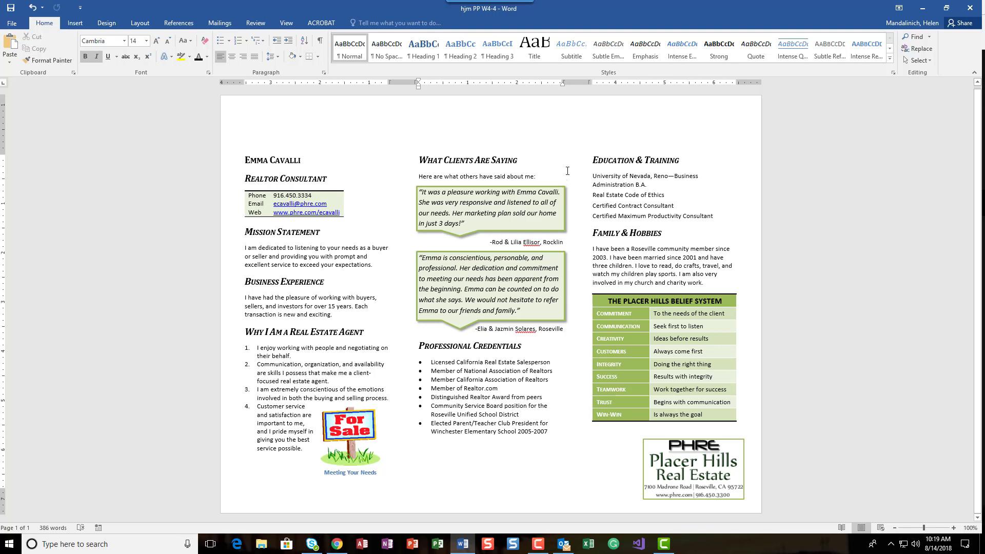
pyautogui.click(569, 276)
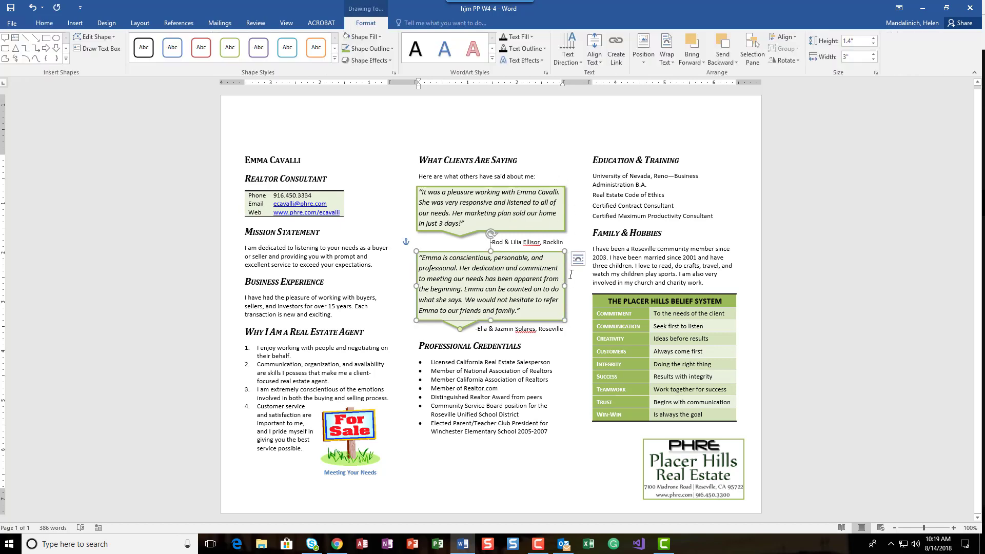
pyautogui.keyDown('shift'); pyautogui.click(564, 215); pyautogui.keyUp('shift')
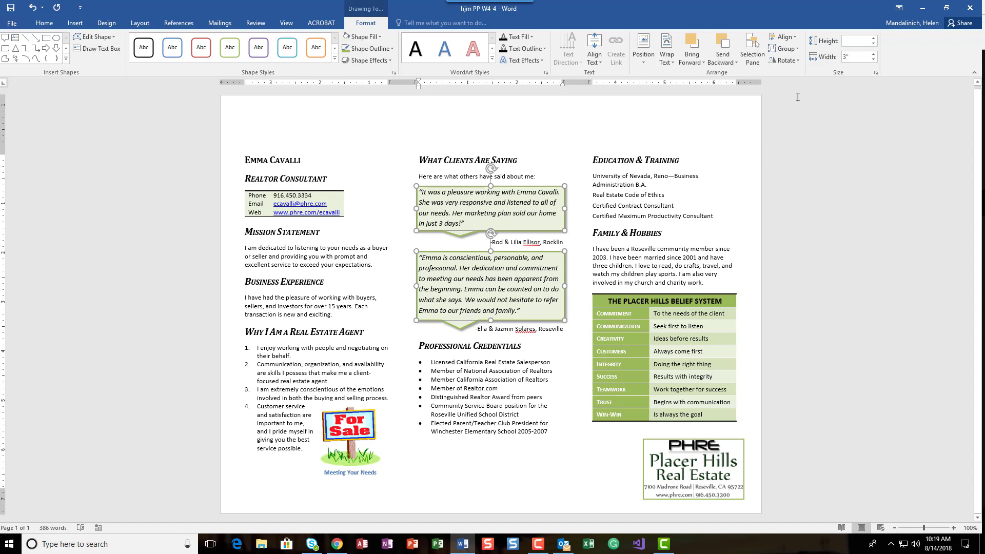
pyautogui.click(565, 157)
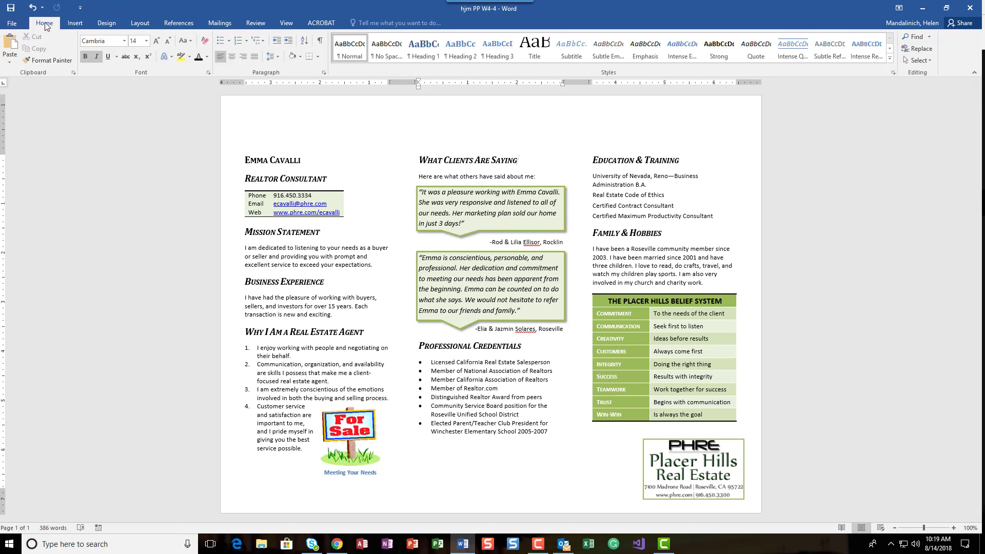
pyautogui.click(15, 10)
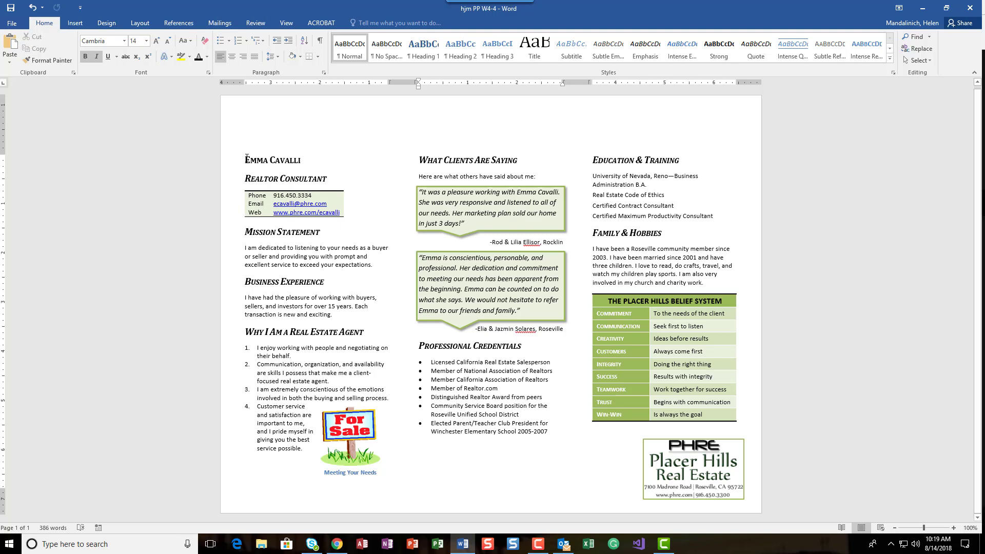
pyautogui.moveTo(245, 160); pyautogui.dragTo(293, 159)
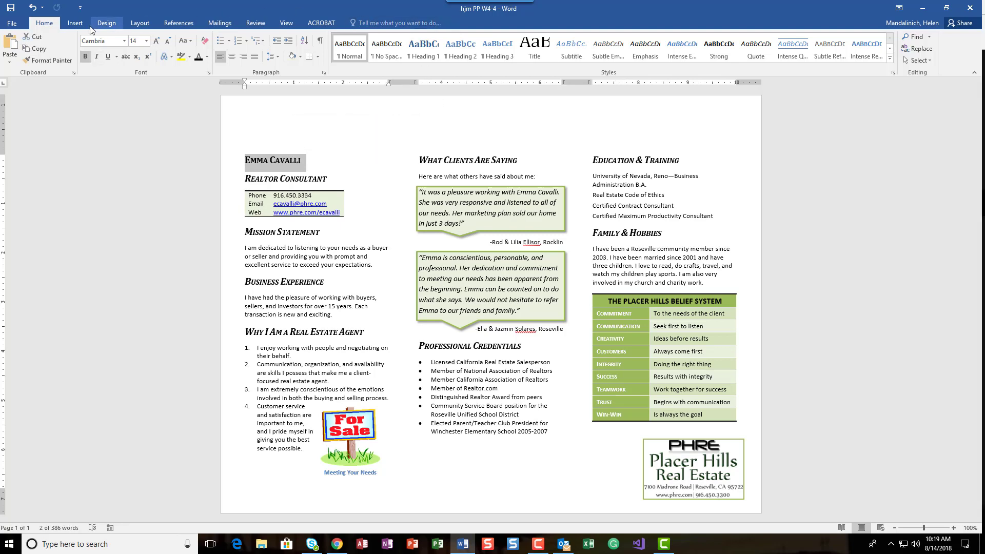
pyautogui.click(75, 23)
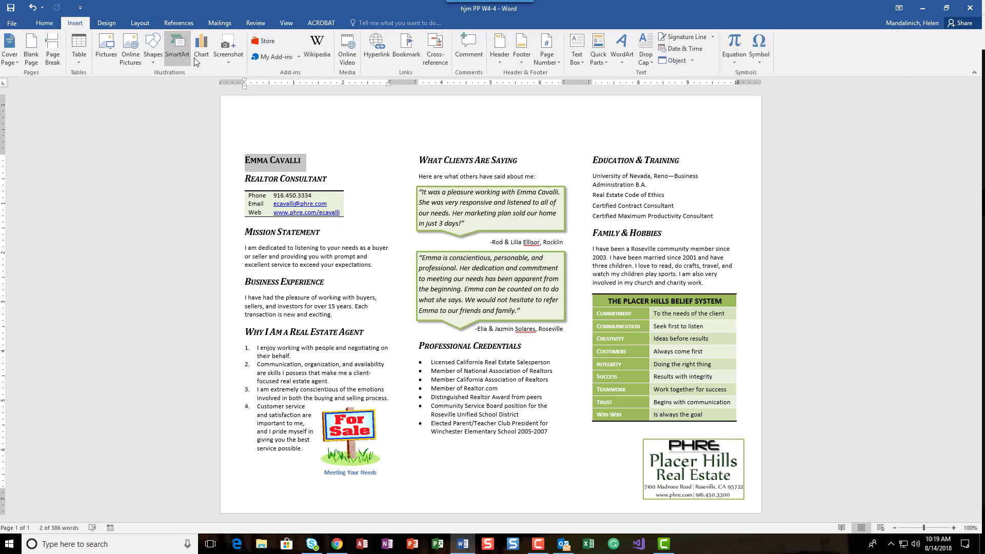
pyautogui.click(629, 57)
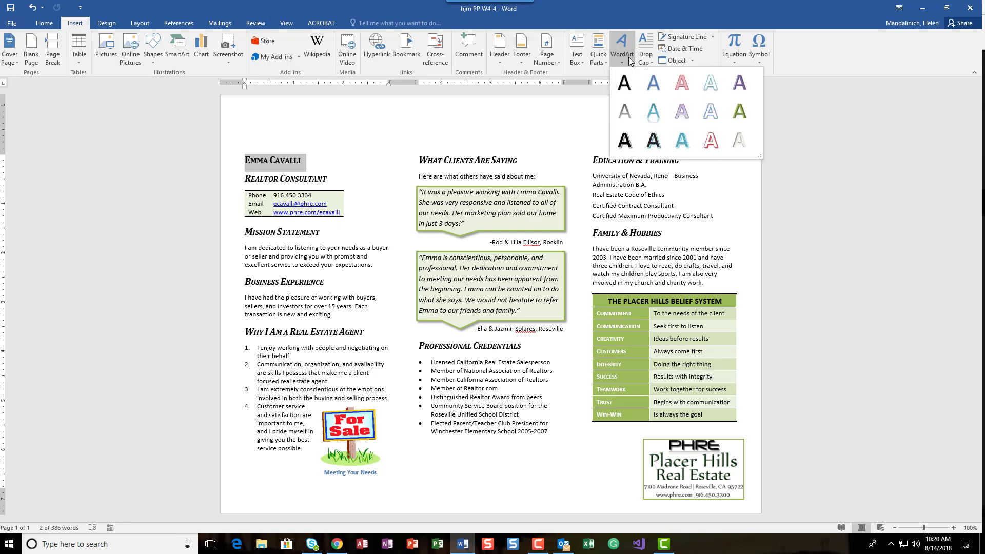
pyautogui.click(622, 110)
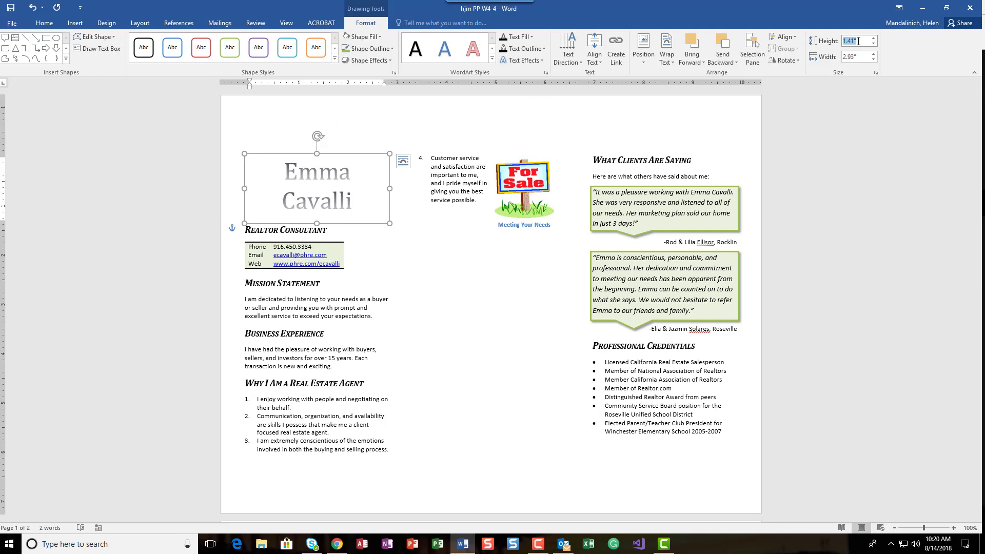
# - Set the WordArt height to 0.8" and width to 3.6"
pyautogui.moveTo(845, 42); pyautogui.dragTo(874, 41)
pyautogui.write('.8')
pyautogui.press('Tab')
pyautogui.write('3.6')
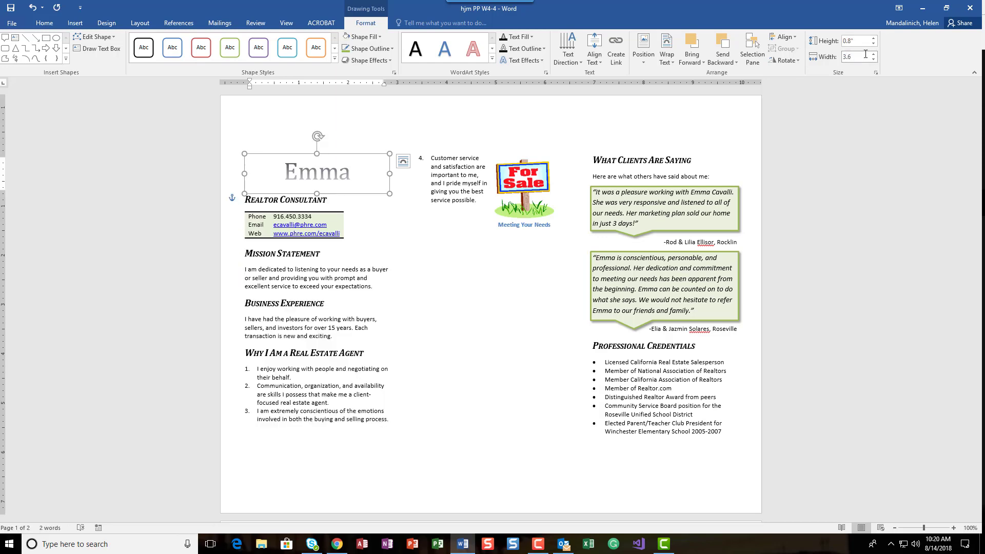
pyautogui.press('Return')
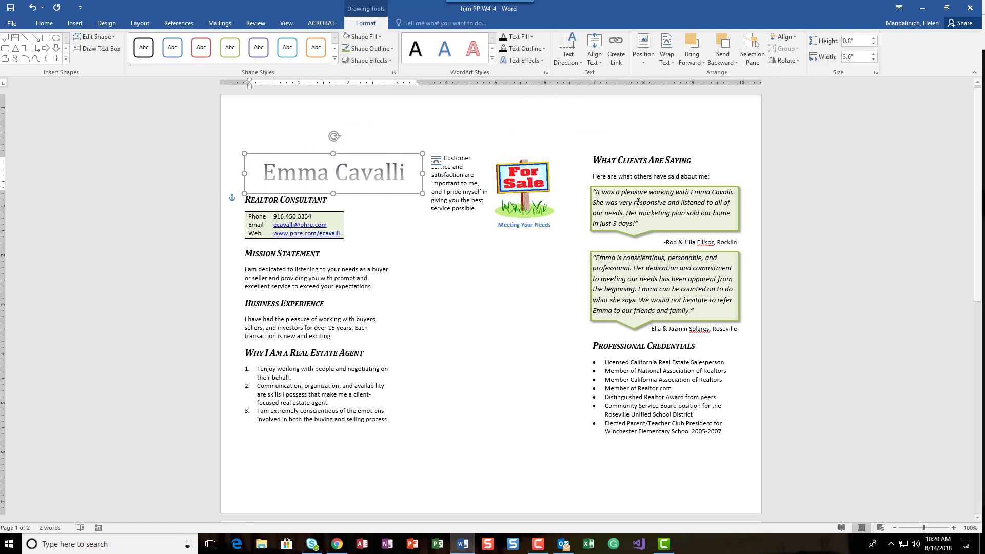
# - Apply the first reflection variation text effect to the WordArt
pyautogui.click(542, 60)
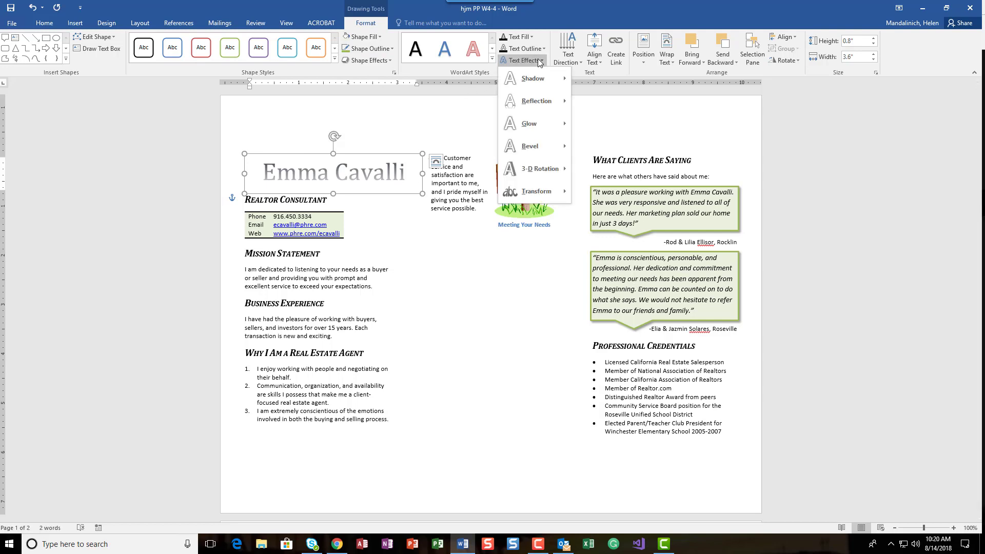
pyautogui.moveTo(536, 109)
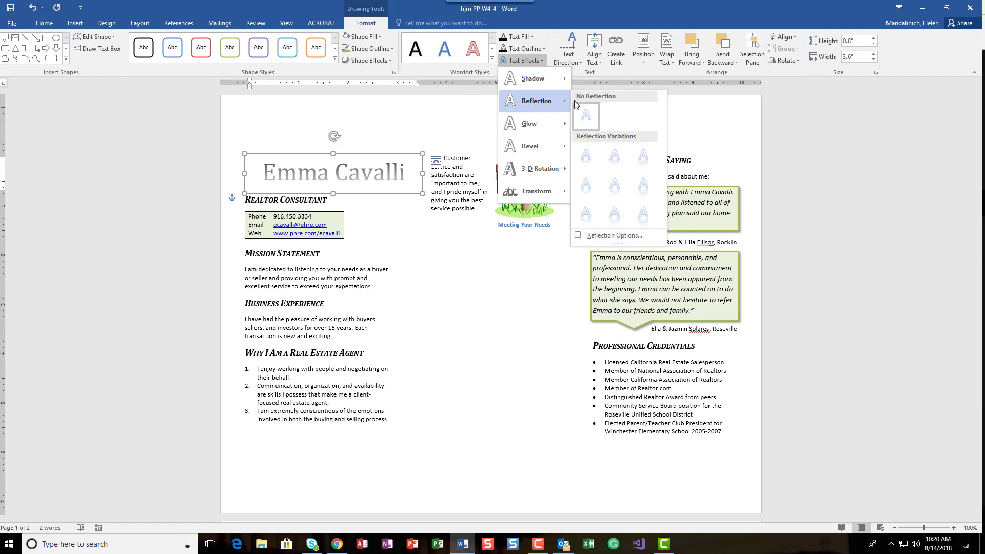
pyautogui.click(587, 157)
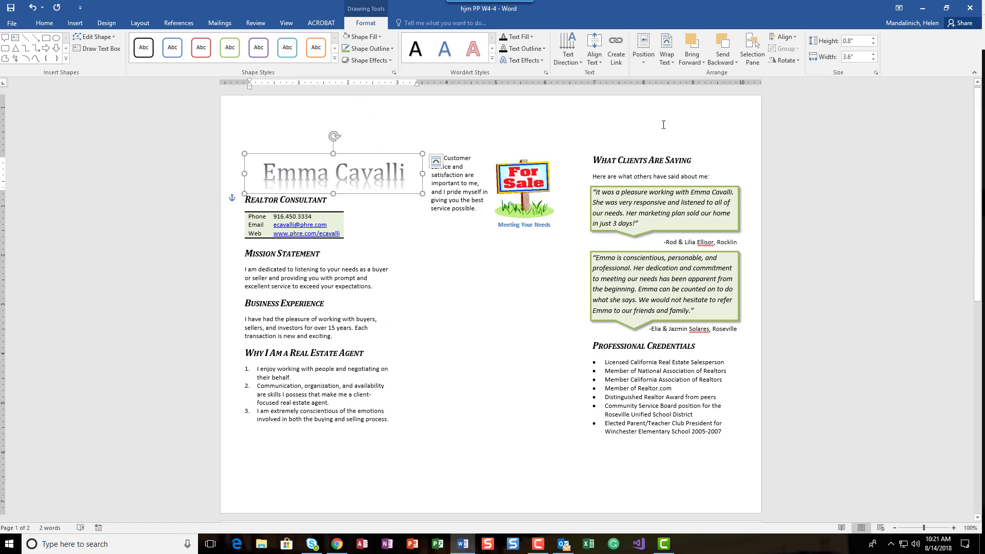
# - Position the WordArt at 0.2" to the right of the page and 0.2" below the page
pyautogui.click(642, 64)
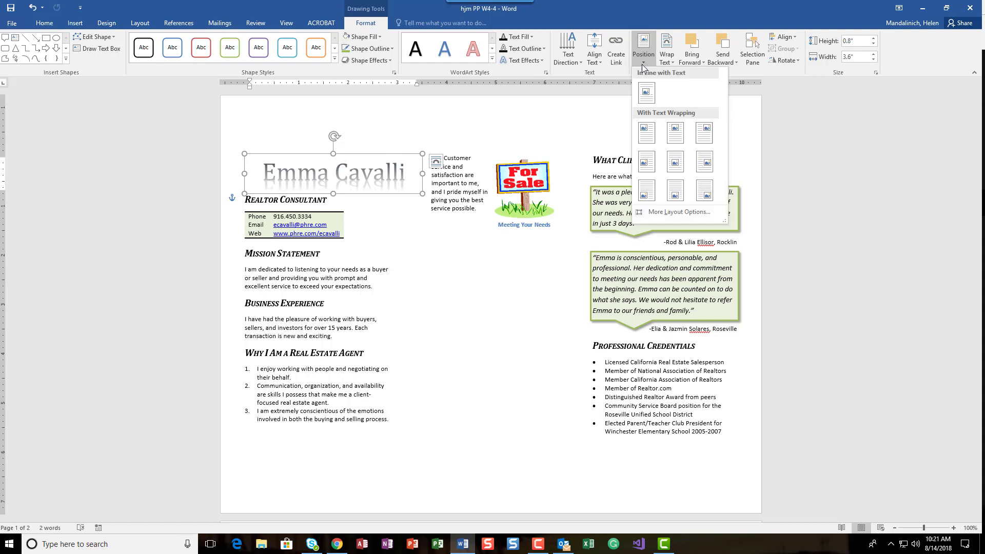
pyautogui.click(663, 212)
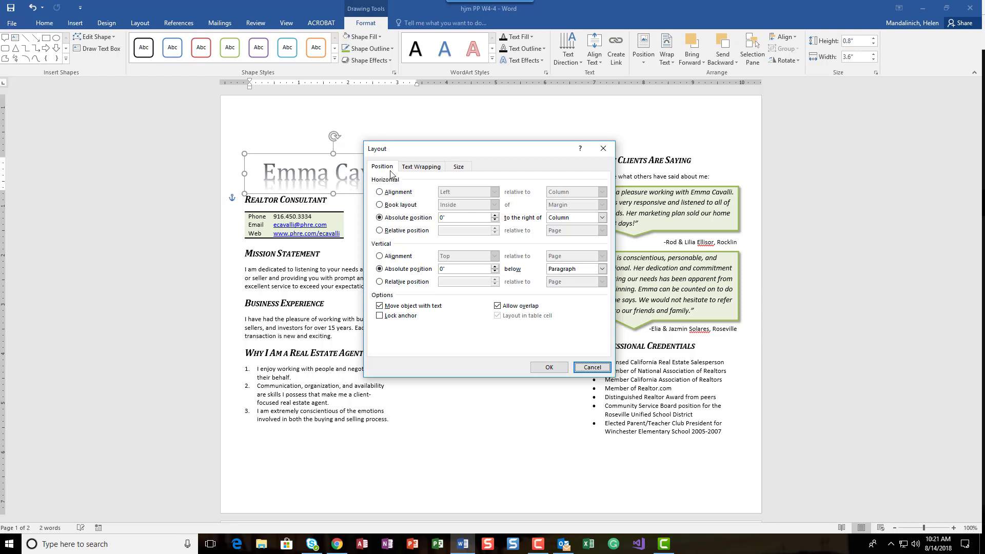
pyautogui.click(457, 218)
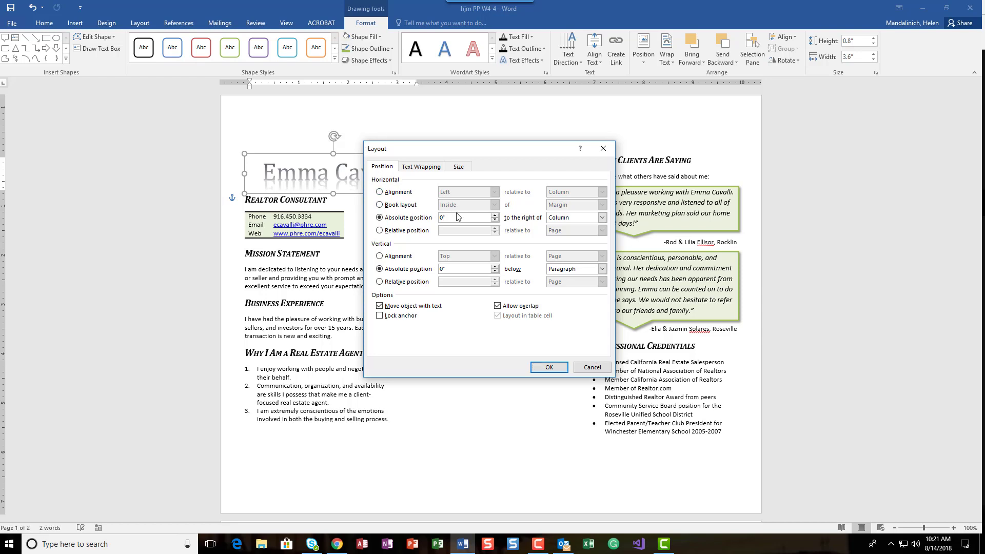
pyautogui.press('BackSpace')
pyautogui.press('BackSpace')
pyautogui.write('.2')
pyautogui.click(602, 218)
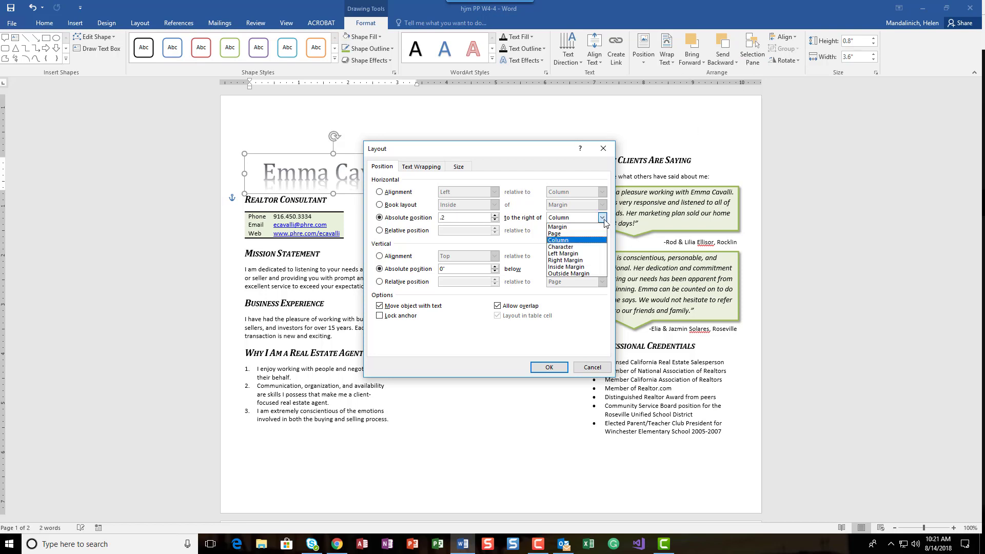
pyautogui.click(590, 237)
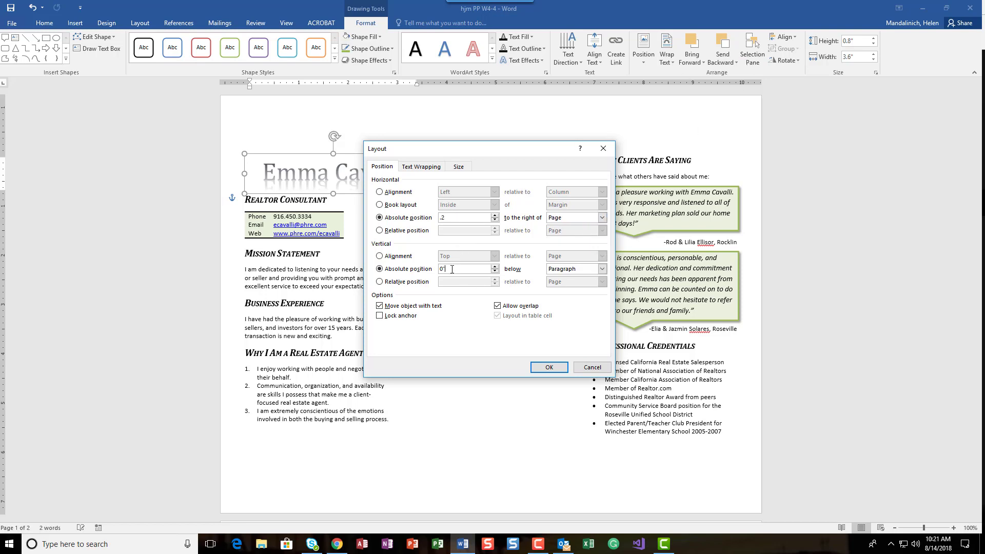
pyautogui.moveTo(457, 267); pyautogui.dragTo(439, 268)
pyautogui.write('.2')
pyautogui.click(571, 271)
pyautogui.click(567, 284)
pyautogui.click(543, 366)
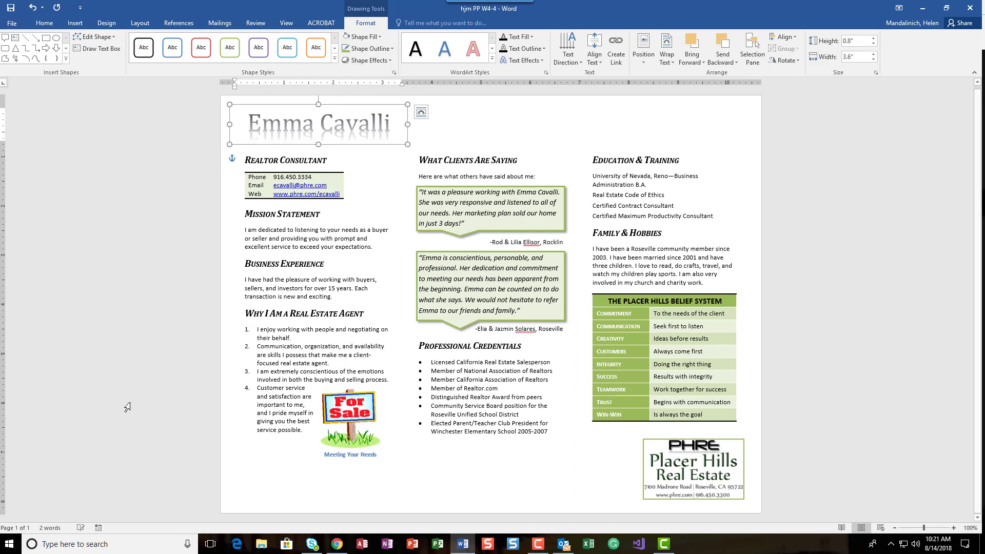
# - Preview the flyer in print view and return to the document
pyautogui.click(10, 8)
pyautogui.click(9, 23)
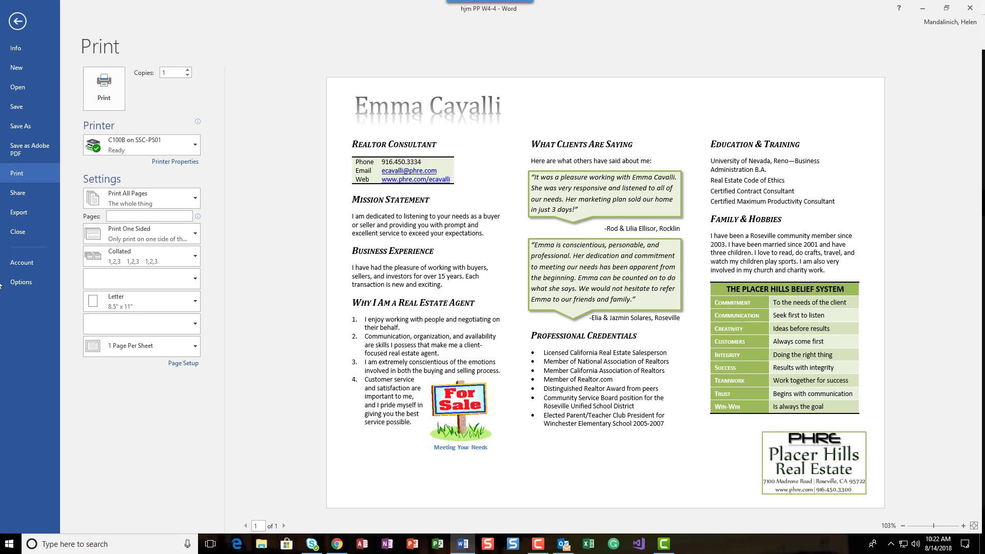
pyautogui.click(12, 25)
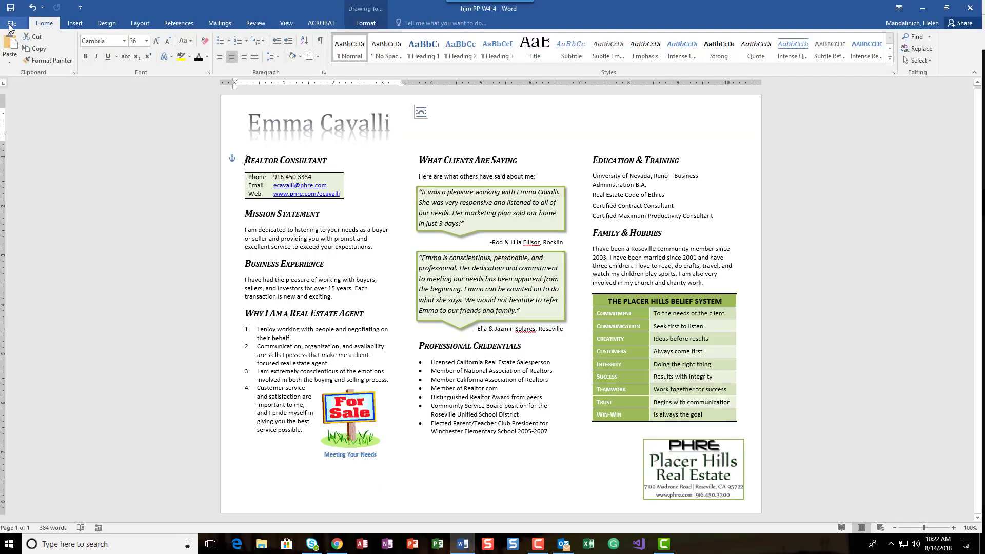